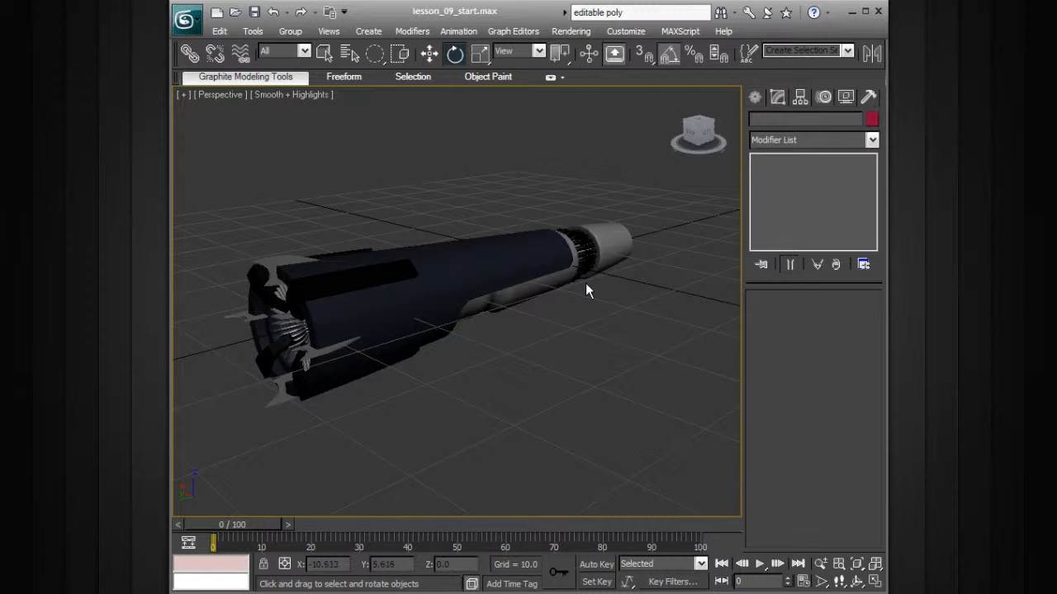
Step: Examine the engine model from several sides, including the ribbed joint and the open nozzle end
middle_click_drag(582, 288, 566, 300, "alt")
left_click(543, 278)
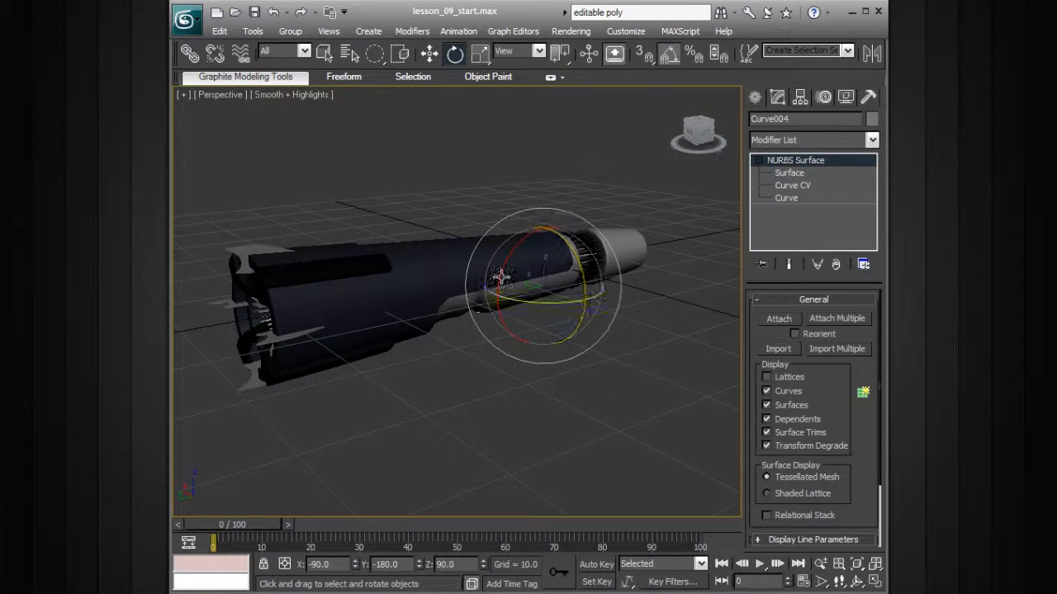
mouse_move(469, 285)
middle_mouse_down("alt")
mouse_move(523, 283)
mouse_move(476, 284)
middle_mouse_up("alt")
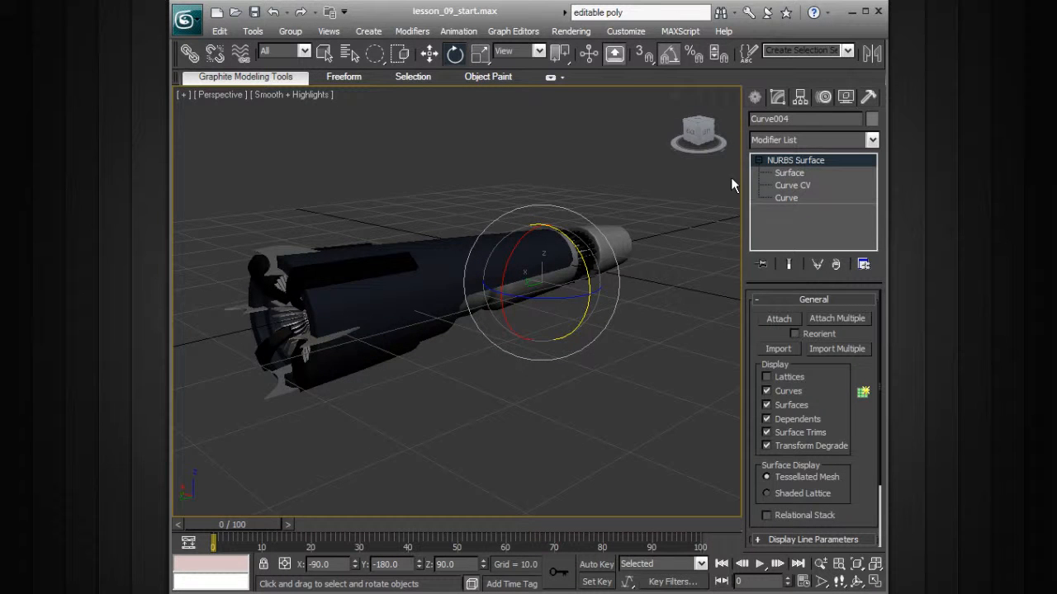
middle_click_drag(572, 345, 575, 345, "alt")
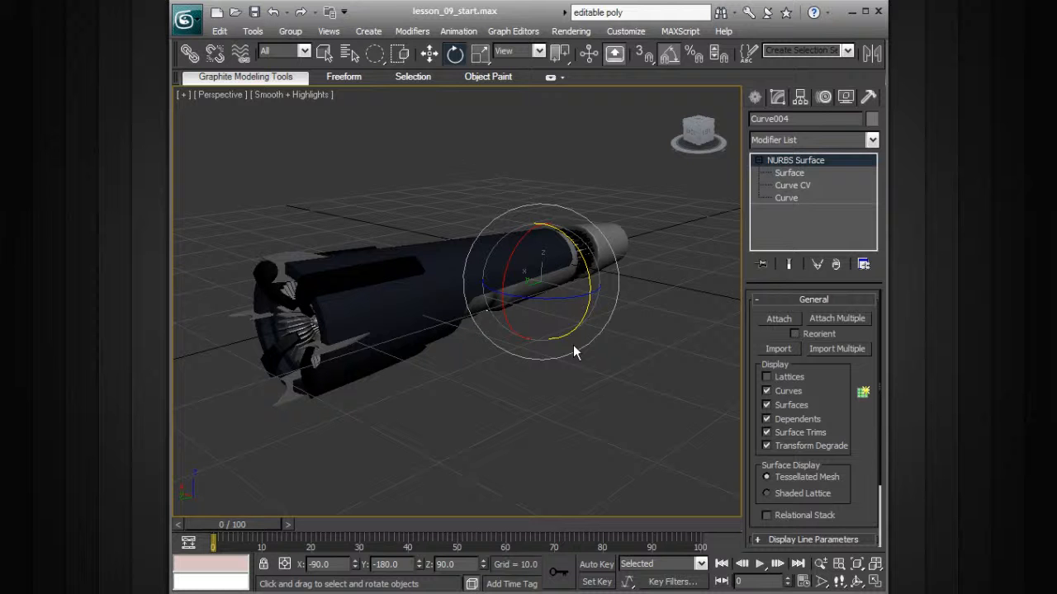
middle_click_drag(575, 352, 496, 306, "alt")
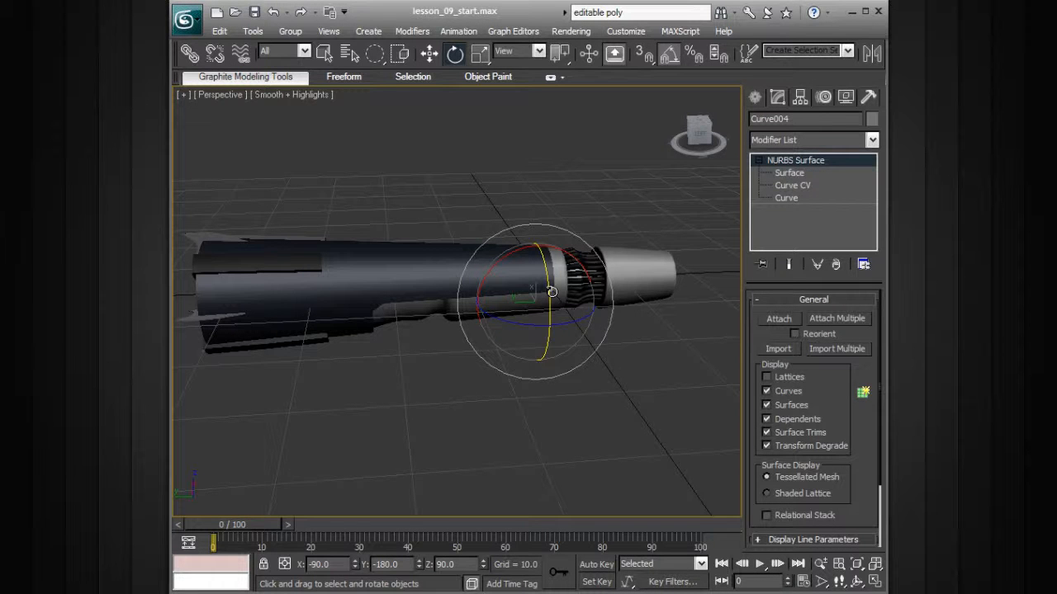
middle_click_drag(608, 281, 531, 292, "alt")
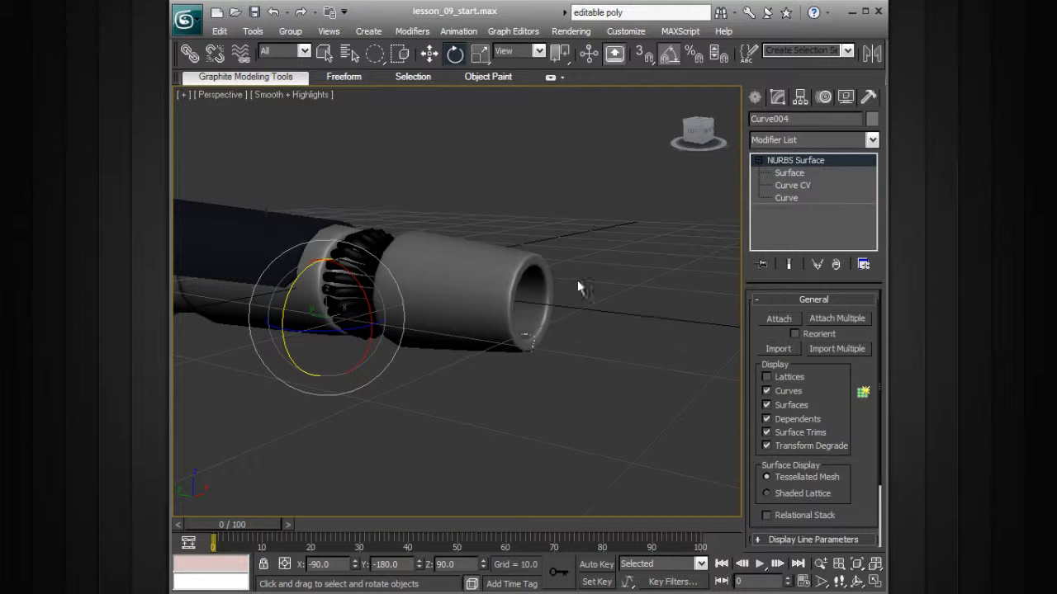
middle_click_drag(580, 279, 682, 260, "alt")
Step: Create a 1 × 1 × 1 box at the origin and move it along Y to about -21, in front of the nozzle opening
left_click(755, 97)
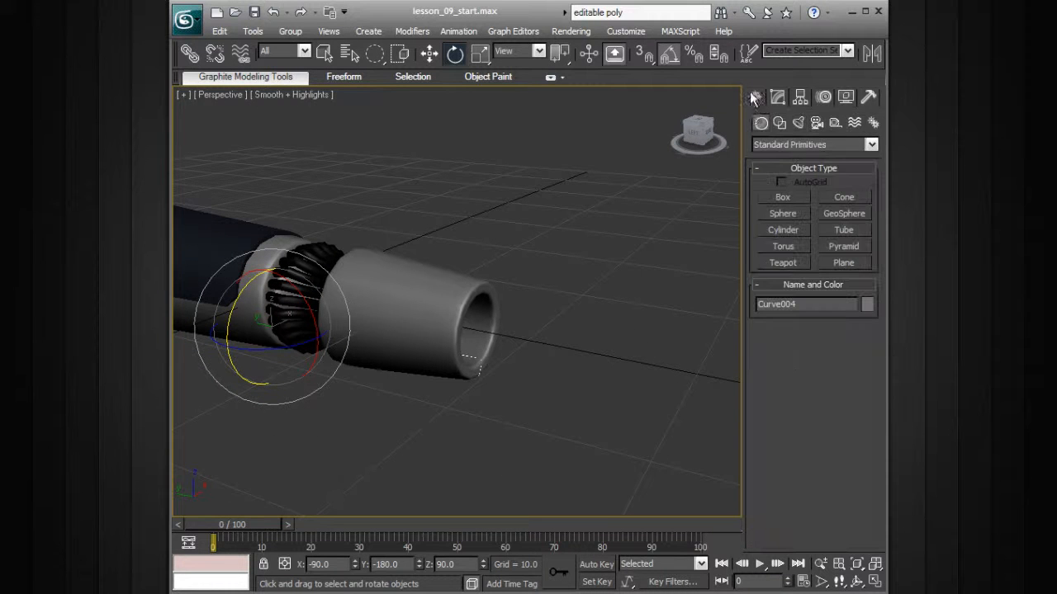
left_click(783, 197)
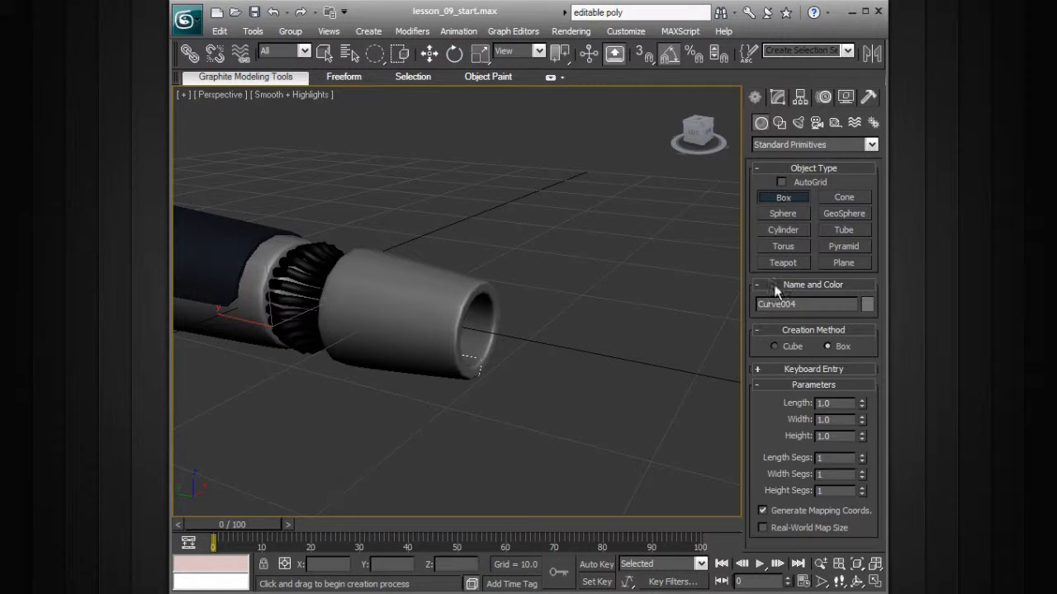
left_click(794, 369)
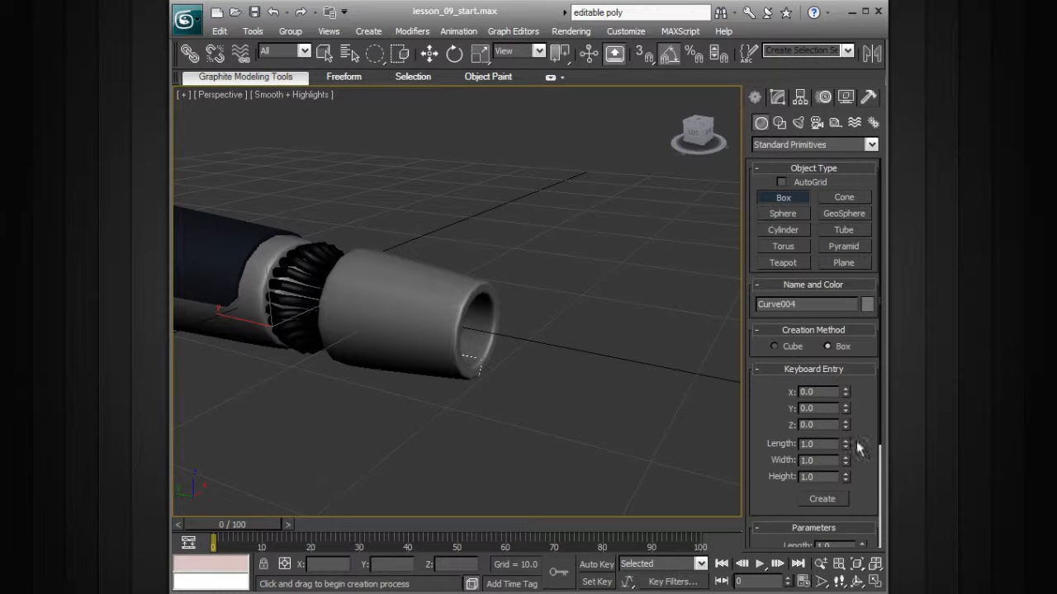
left_click(832, 499)
middle_click_drag(567, 356, 559, 351, "alt")
key("w")
left_click_drag(227, 279, 454, 363)
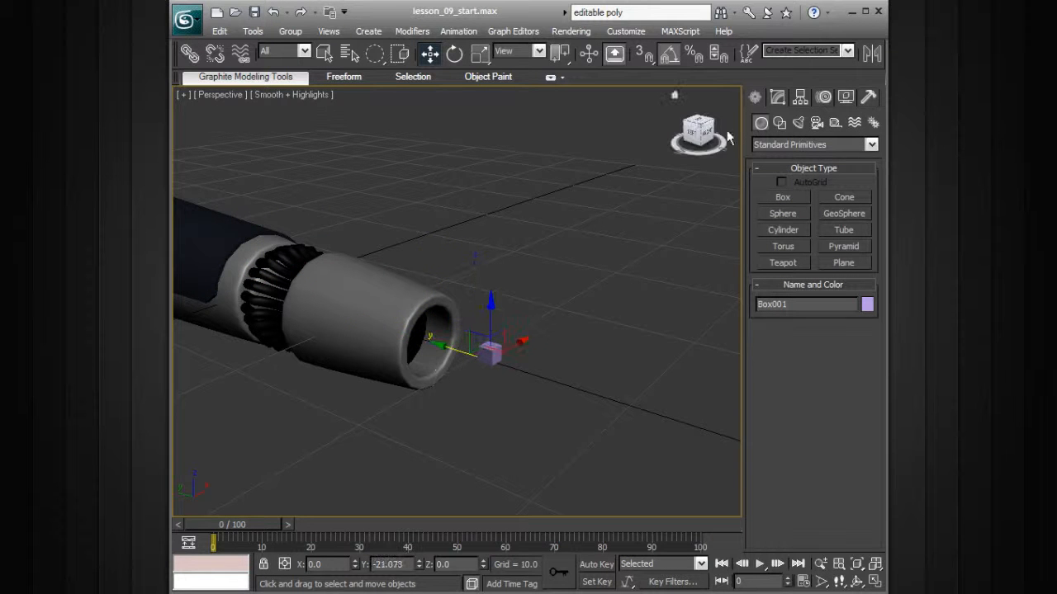
Step: Shape the box into a thin strip with length 9.62 and height 0.26
left_click(778, 97)
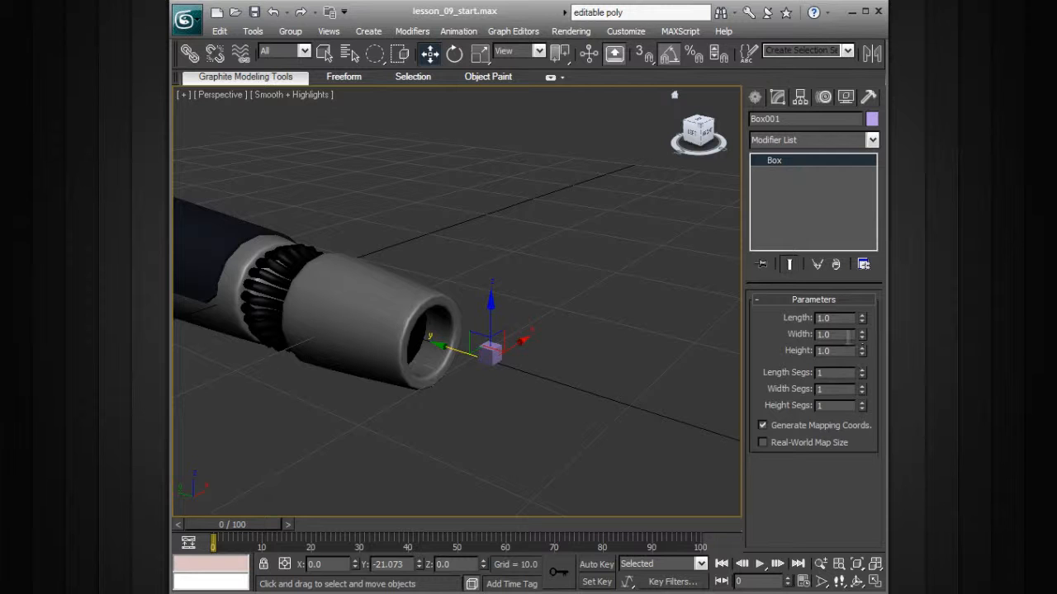
left_click_drag(861, 316, 713, 454)
middle_click_drag(529, 373, 552, 381, "alt")
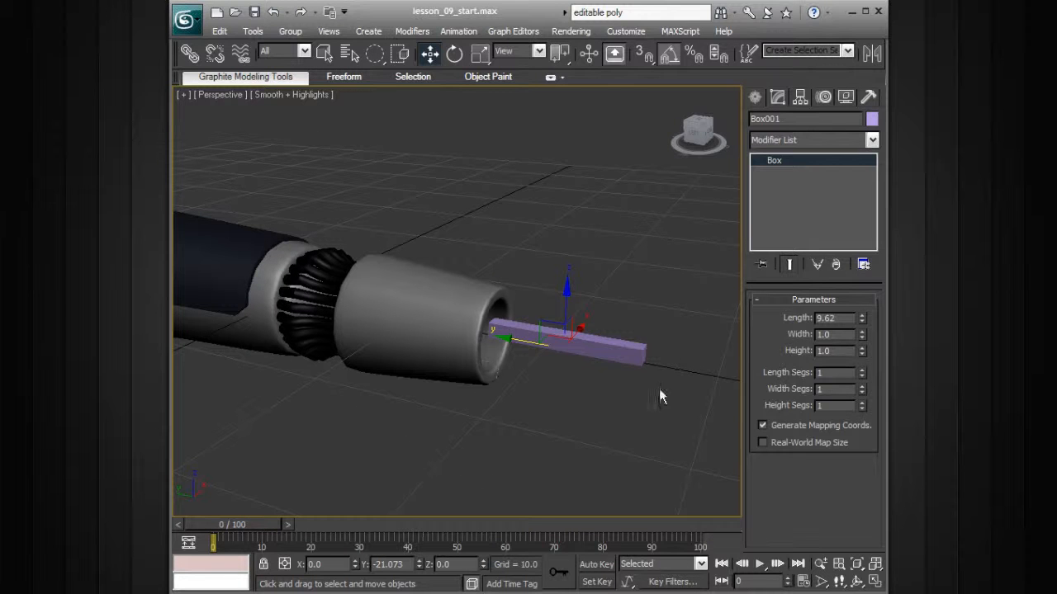
left_click_drag(861, 352, 851, 404)
middle_click_drag(705, 371, 527, 319, "alt")
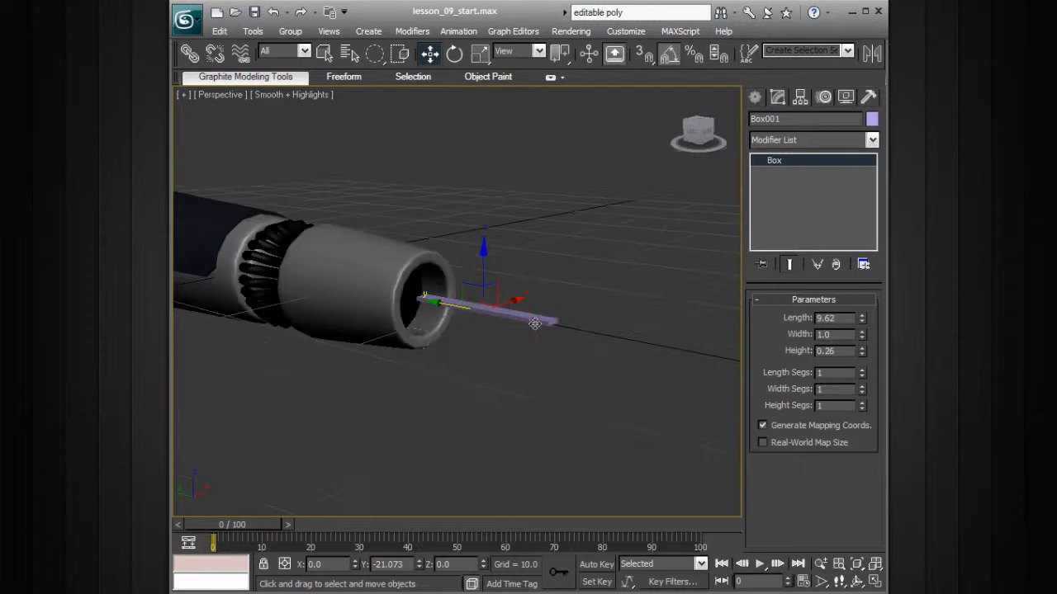
Step: Raise the strip to the nozzle's upper rim at Z 1.75 and tilt it 10 degrees about X
left_click_drag(487, 251, 487, 211)
scroll(600, 286, "up", 4)
middle_click_drag(600, 286, 553, 380)
key("e")
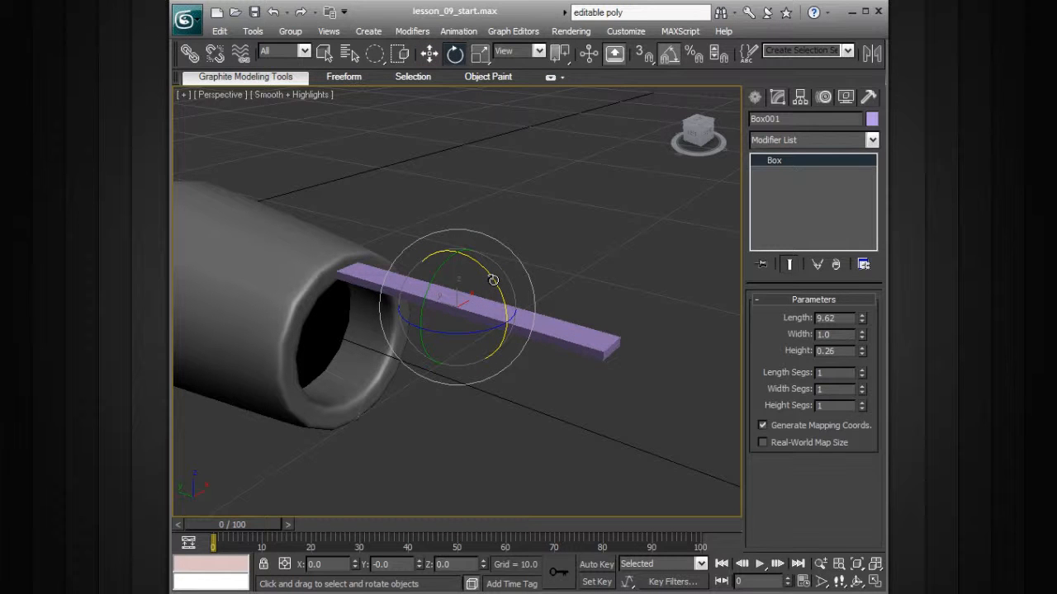
left_click_drag(494, 279, 502, 286)
key("w")
left_click_drag(458, 249, 461, 281)
middle_click_drag(461, 281, 586, 292, "alt")
middle_click_drag(638, 393, 629, 370, "alt")
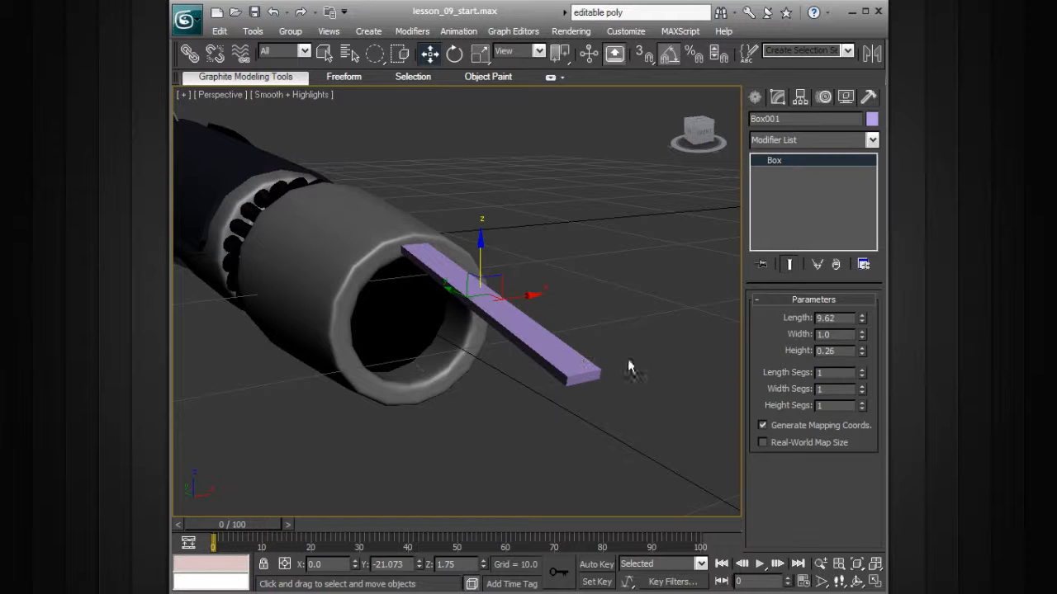
scroll(615, 359, "up", 2)
scroll(619, 345, "up", 2)
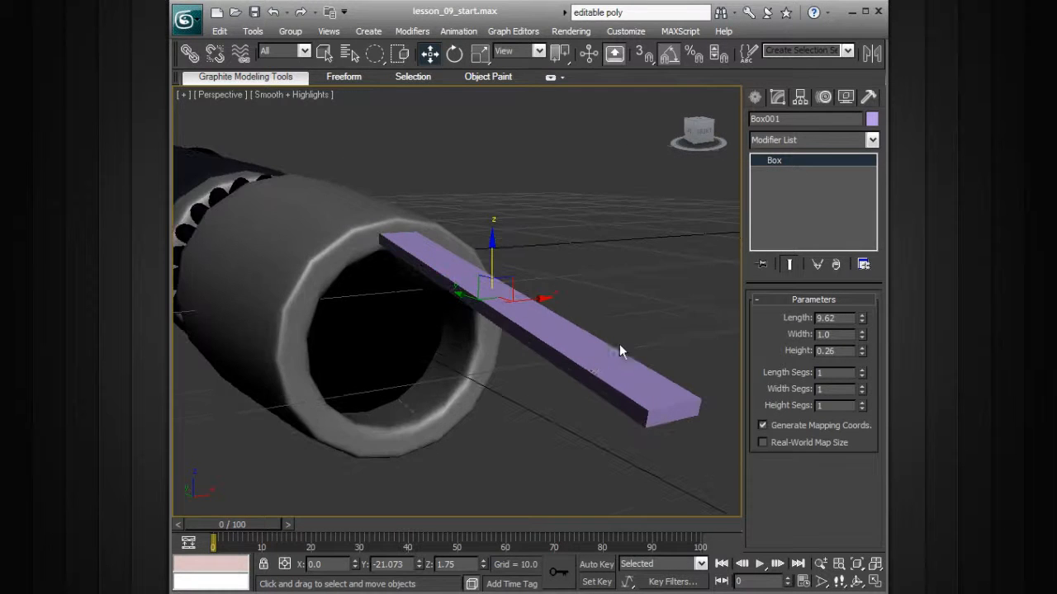
Step: Convert the strip to an Editable Poly and chamfer all its edges by 0.03
right_click(771, 163)
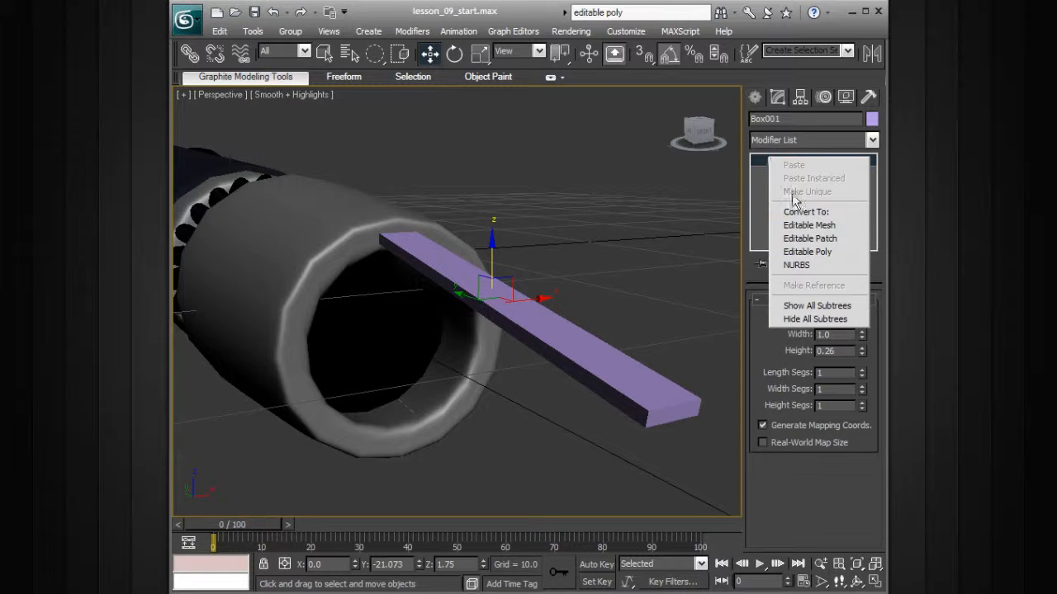
left_click(814, 250)
left_click(759, 161)
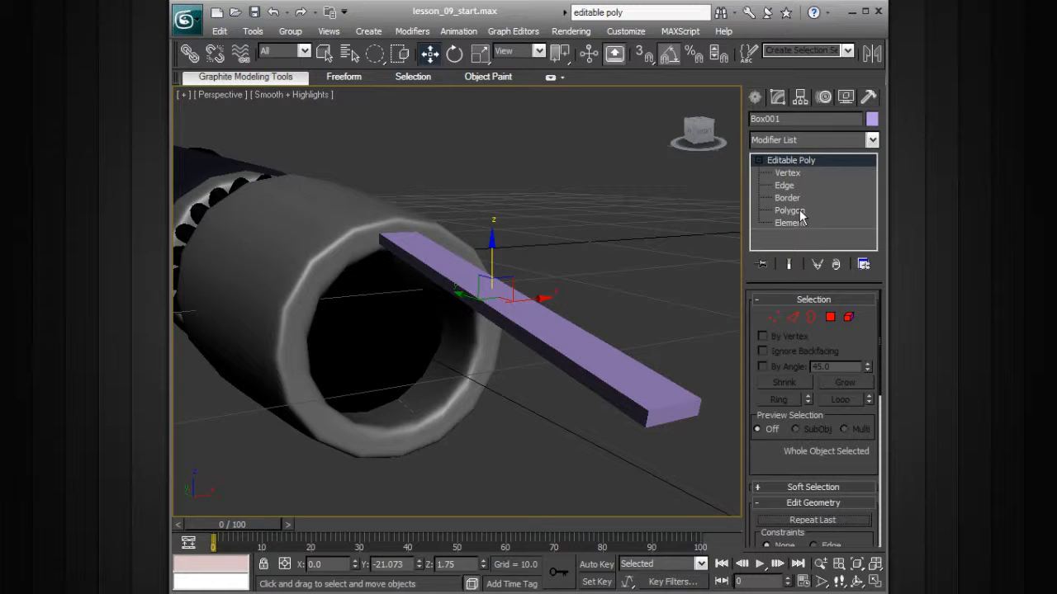
left_click(786, 187)
middle_click_drag(582, 322, 388, 244, "alt")
left_click_drag(388, 244, 670, 415)
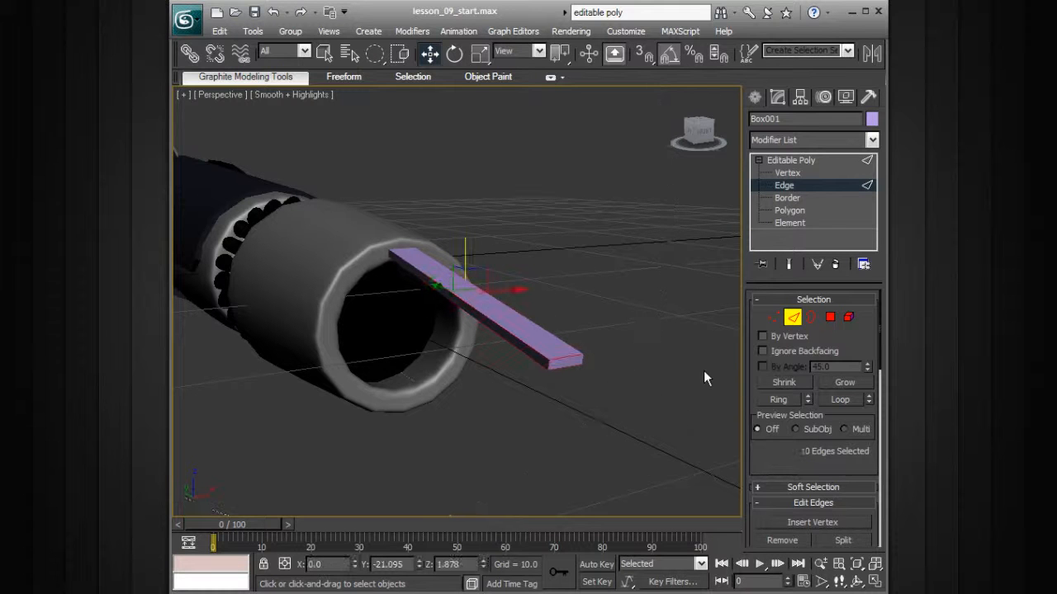
left_click_drag(806, 444, 787, 319)
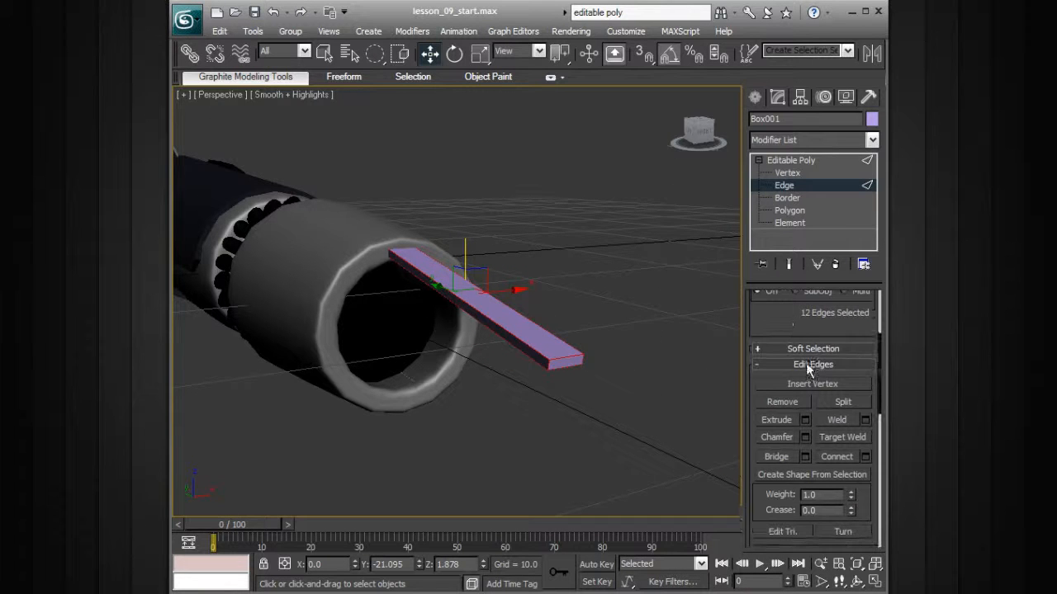
left_click(805, 437)
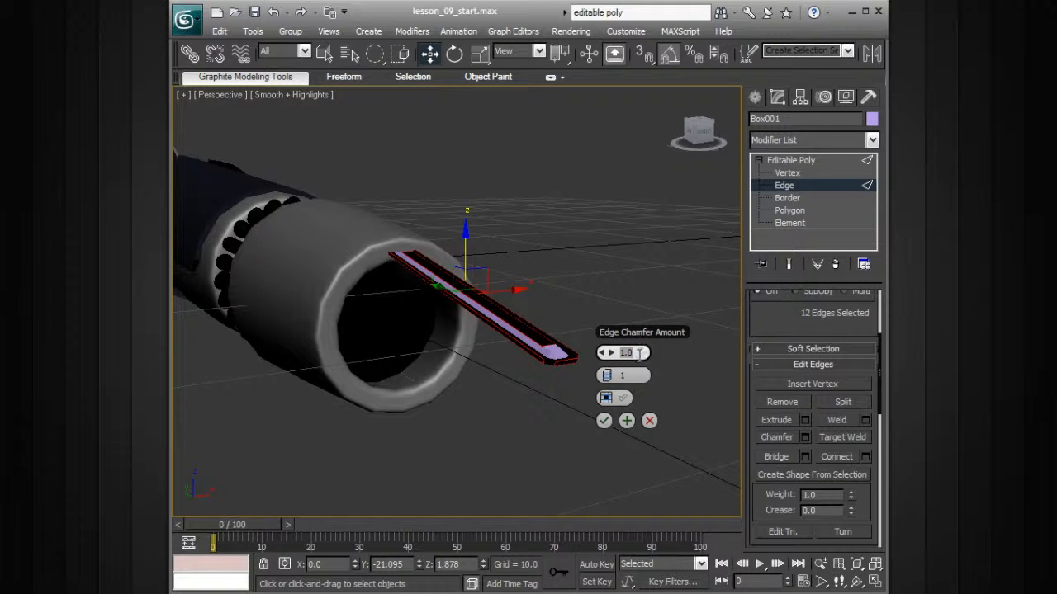
type("3")
key("Return")
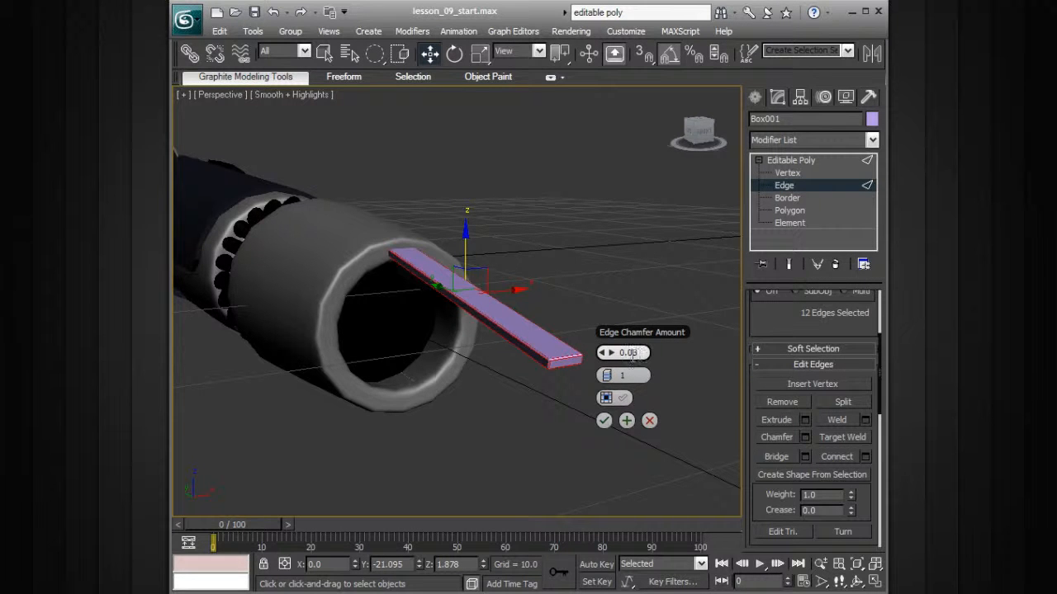
left_click(603, 420)
left_click(765, 162)
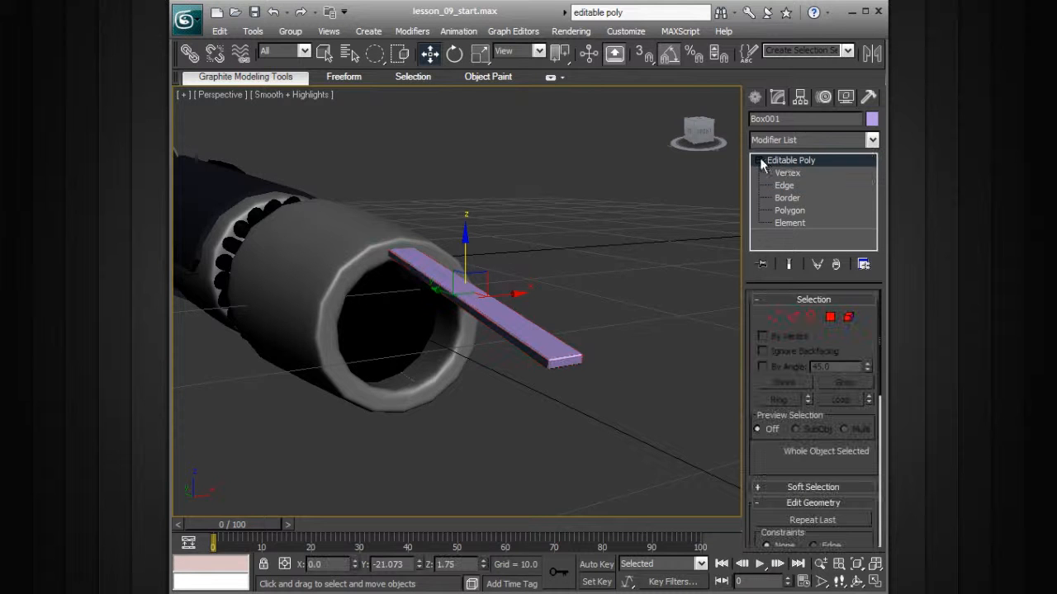
Step: Add a Taper modifier to the strip with Y as its primary axis
middle_click_drag(658, 275, 639, 335, "alt")
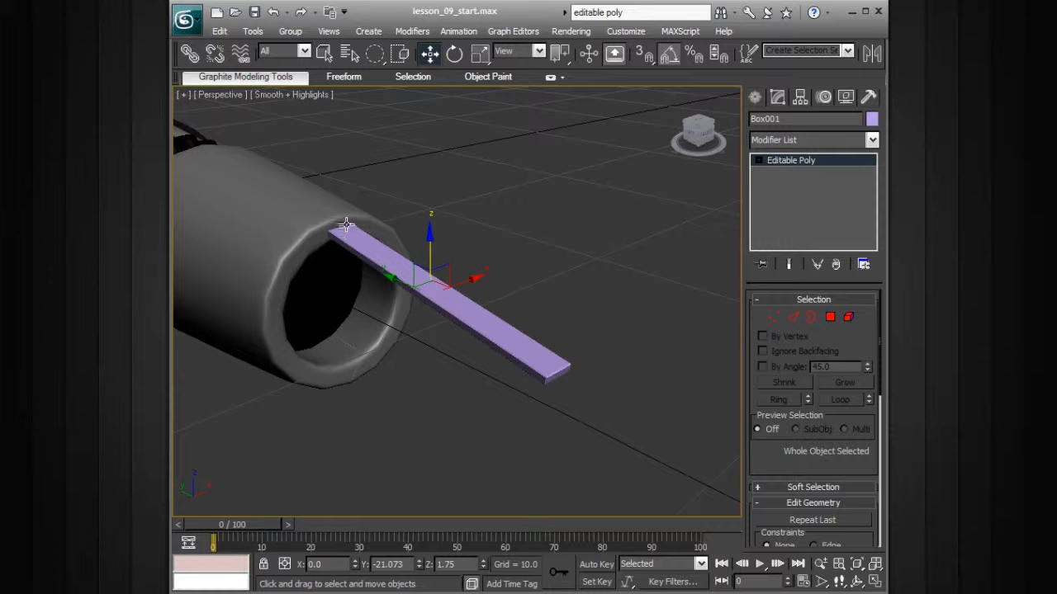
left_click(871, 139)
scroll(876, 234, "down", 8)
scroll(876, 235, "down", 8)
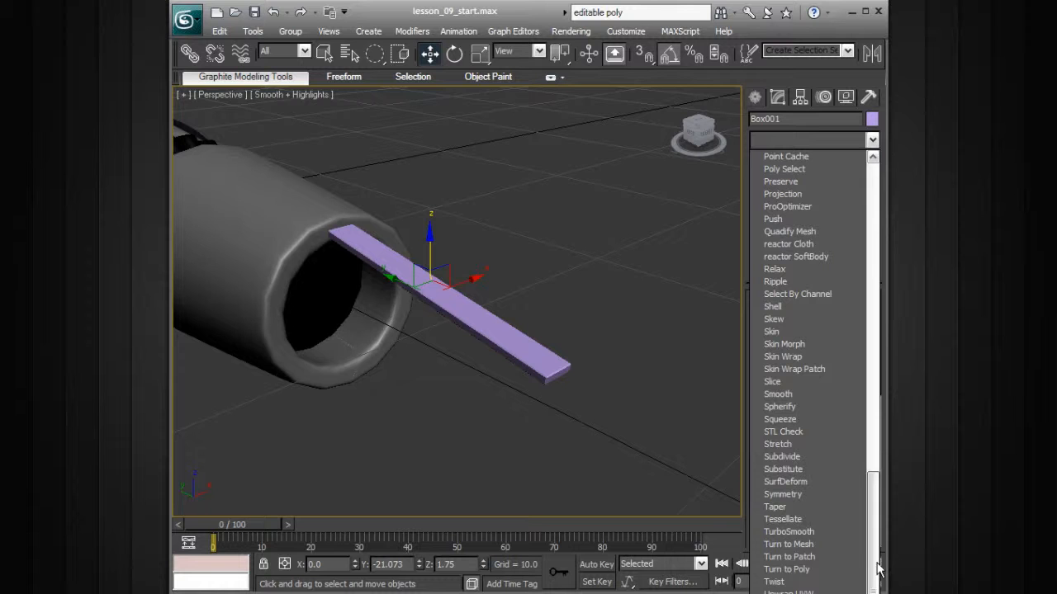
left_click(828, 508)
middle_click_drag(684, 337, 521, 338, "alt")
left_click(823, 388)
middle_click_drag(649, 344, 586, 342, "alt")
Step: Try a taper amount of 0.6 on the strip and undo it
left_click_drag(851, 331, 866, 284)
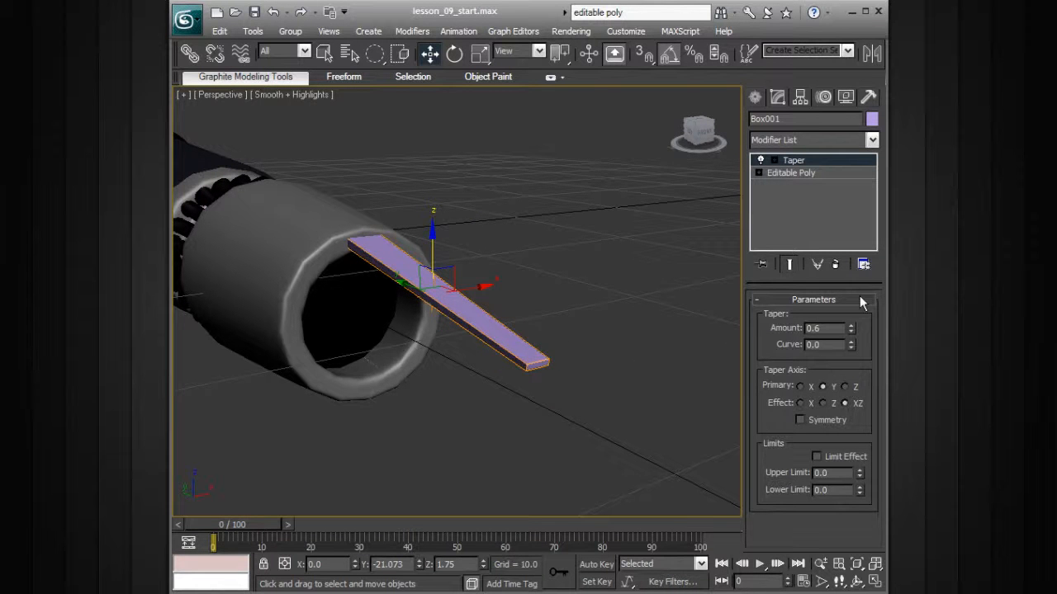
key("ctrl+z")
key("shift+z")
key("shift+z")
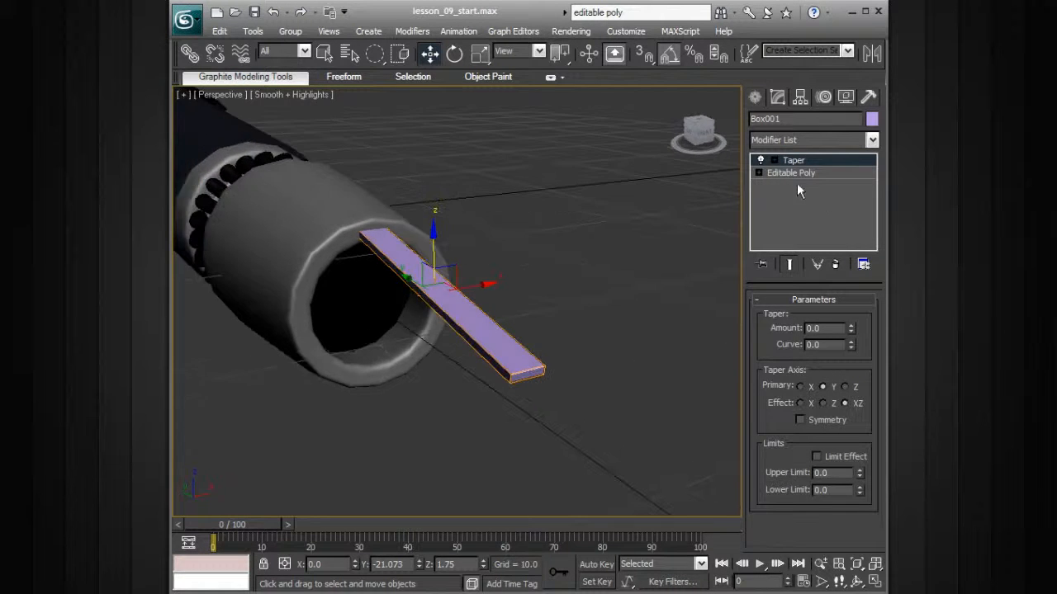
Step: Go back to the strip's Editable Poly level and make transforms use the working pivot
left_click(797, 172)
key("shift+z")
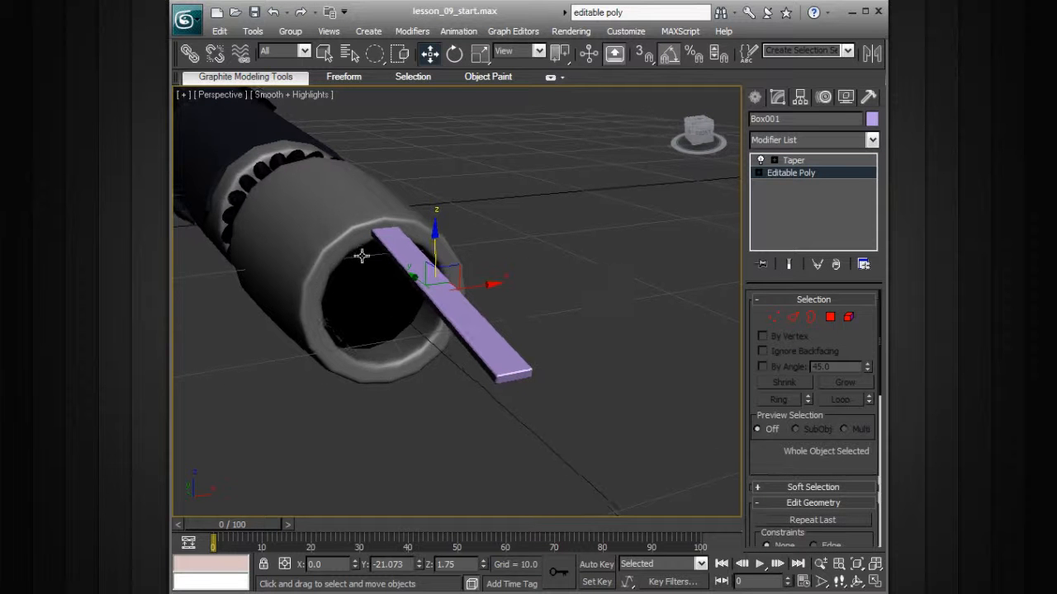
left_click(801, 99)
left_click(835, 435)
middle_click_drag(581, 357, 572, 341, "alt")
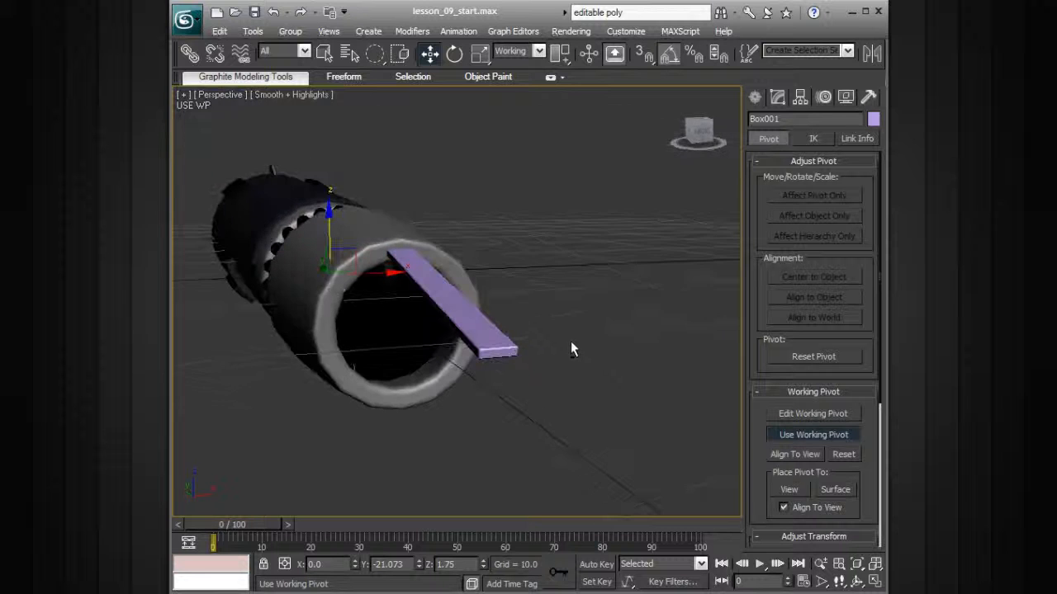
middle_click_drag(328, 275, 609, 376, "alt")
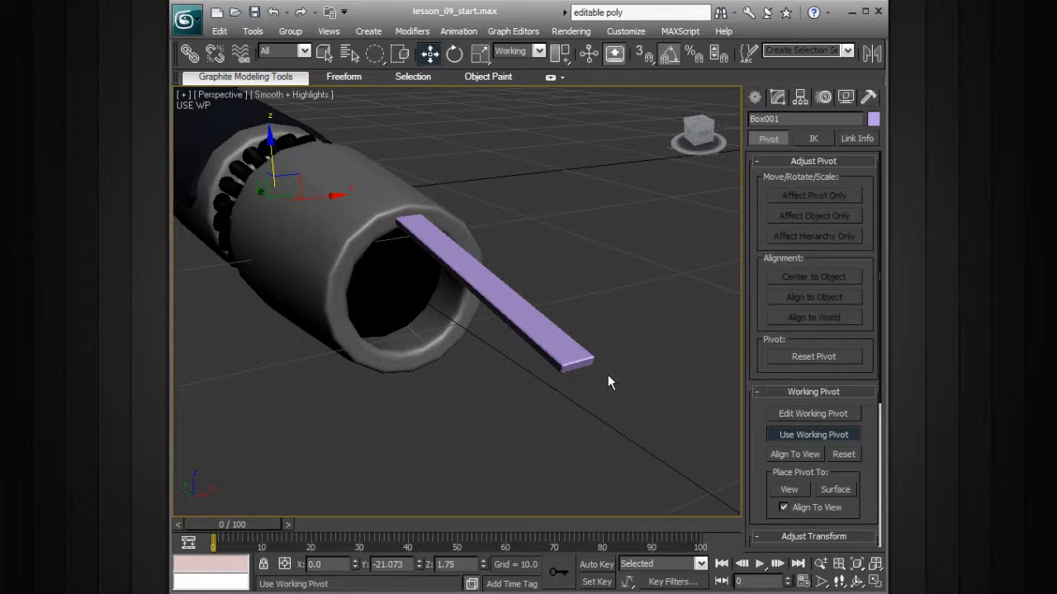
Step: Rotate-clone the strip around the nozzle axis in -30 degree steps as eleven instances to complete the ring
key("e")
middle_click_drag(246, 203, 296, 235, "alt")
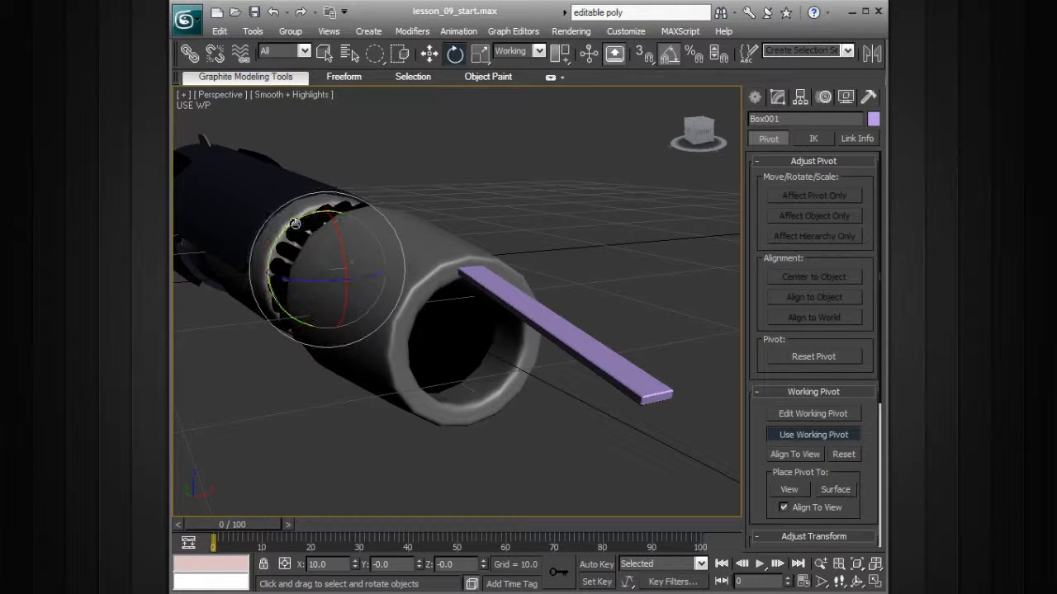
left_click_drag(294, 225, 276, 238, "shift")
left_click_drag(502, 223, 638, 116)
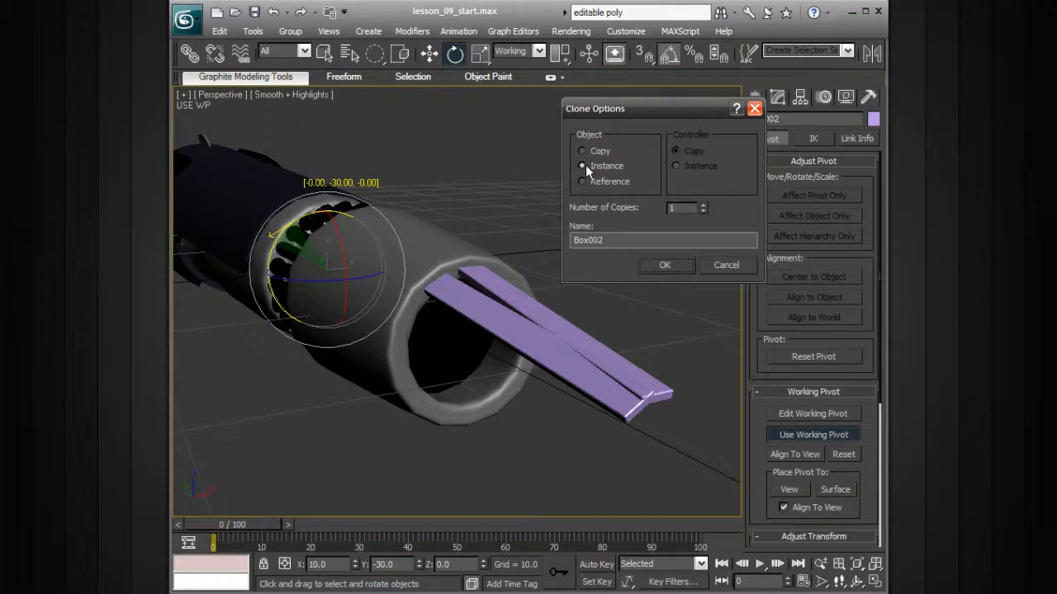
left_click(585, 165)
left_click(675, 262)
mouse_move(646, 288)
middle_mouse_down("alt")
mouse_move(659, 319)
mouse_move(571, 322)
mouse_move(618, 314)
mouse_move(586, 309)
middle_mouse_up("alt")
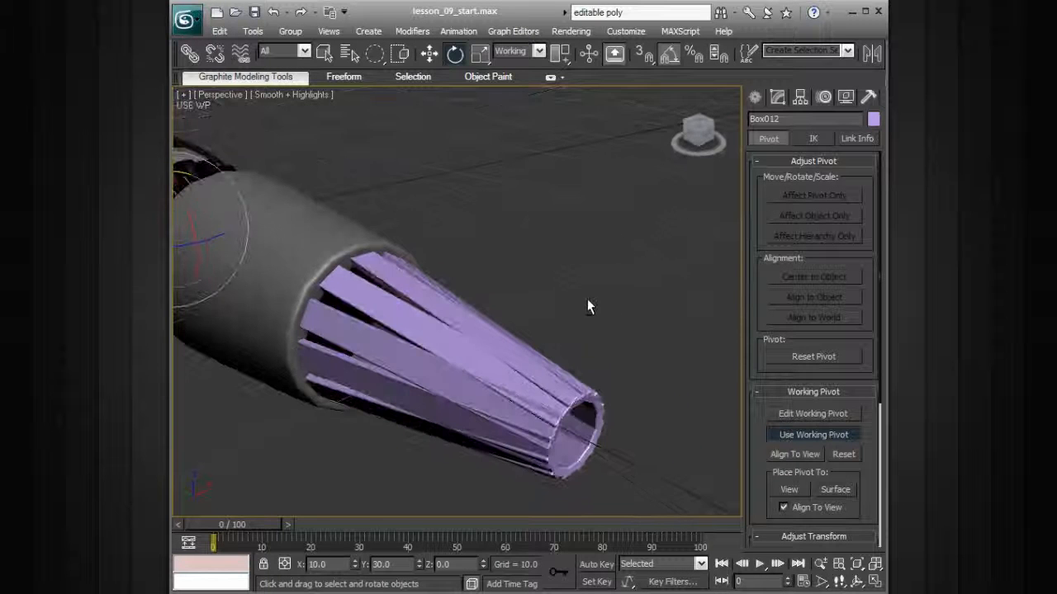
Step: Set the Taper amount of the instanced strips to 0.96 so their edges close up around the ring
left_click(778, 97)
middle_click_drag(473, 334, 637, 328, "alt")
left_click(775, 160)
left_click(775, 160)
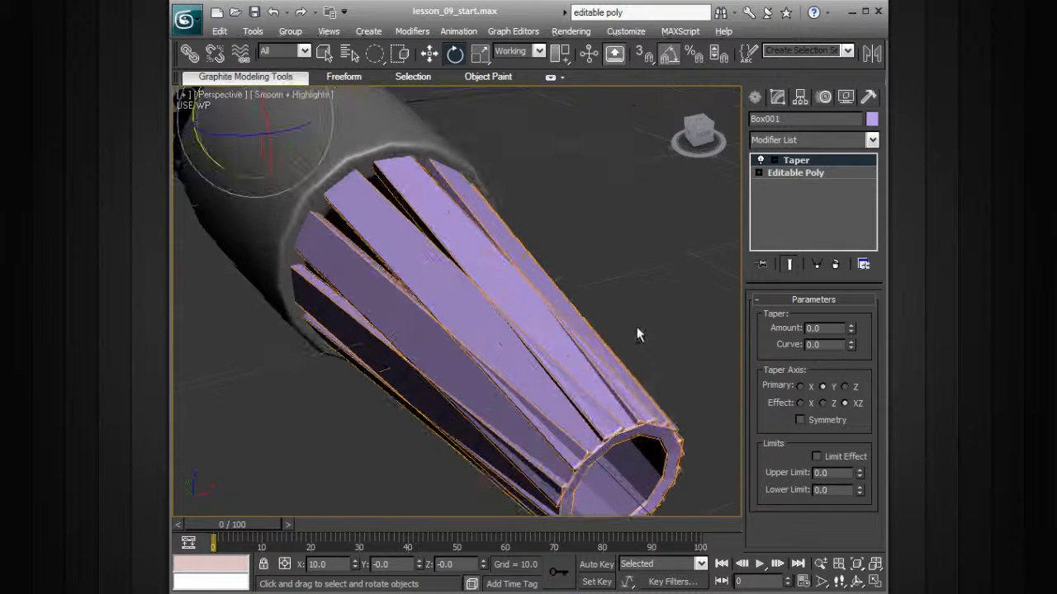
left_click_drag(851, 328, 842, 252)
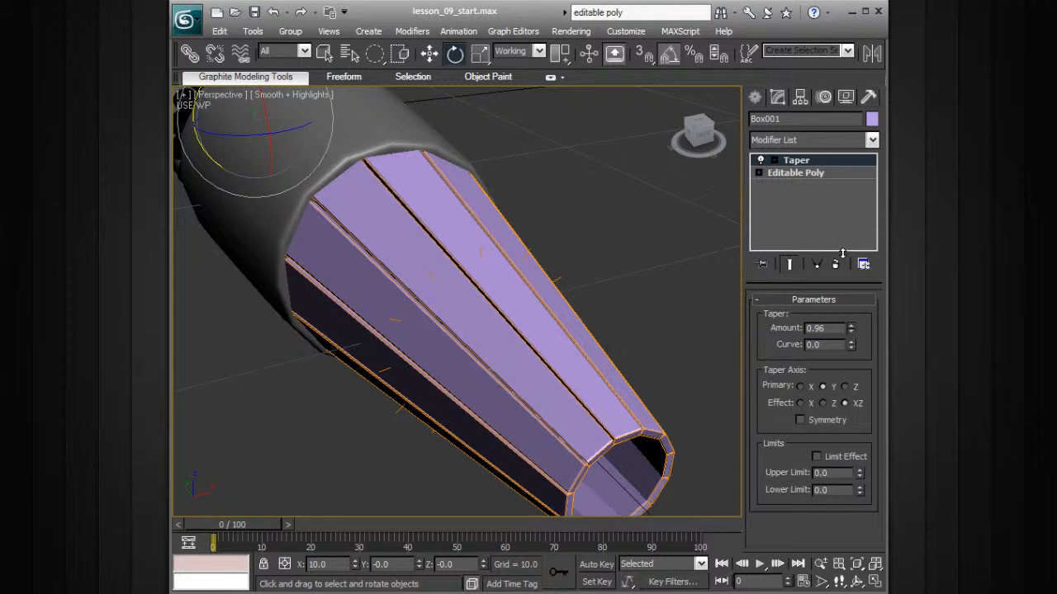
middle_click_drag(659, 329, 657, 290, "alt")
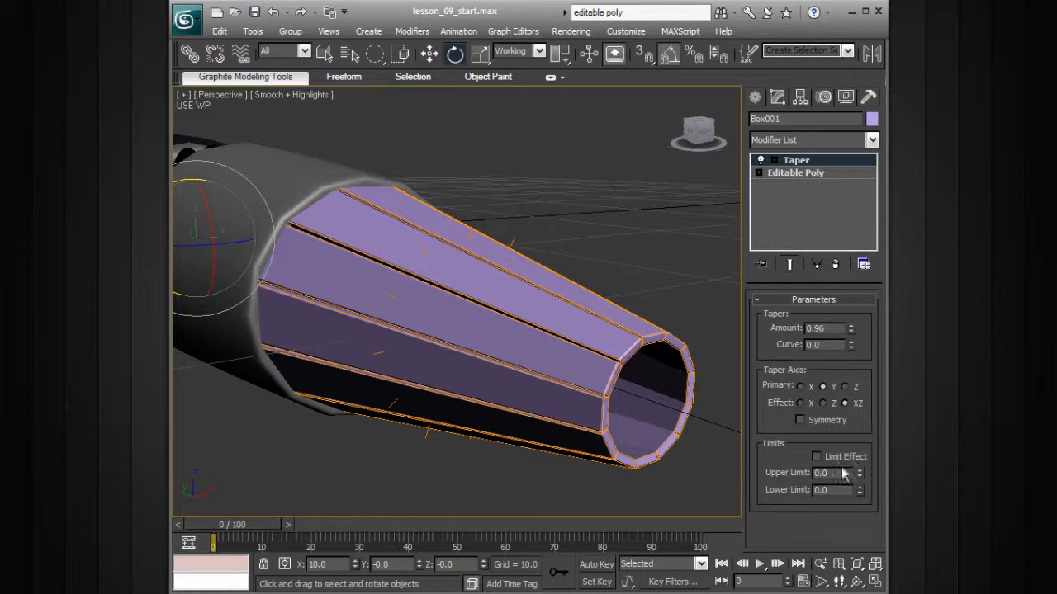
Step: Deselect the petal strips and examine the completed nozzle ring from several angles, including its open end
middle_click_drag(551, 295, 710, 286, "alt")
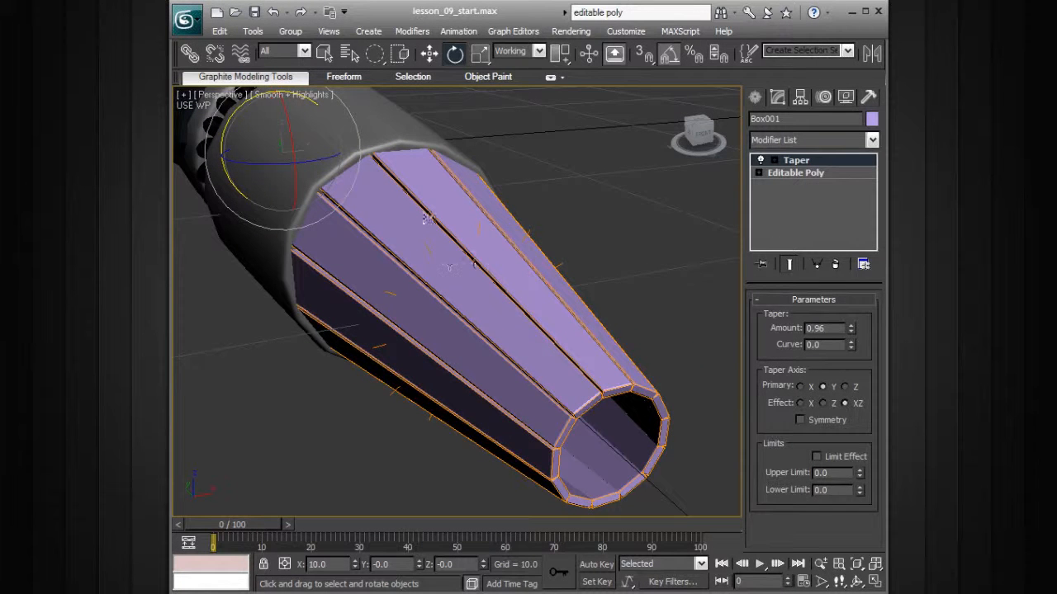
middle_click_drag(638, 300, 660, 339, "alt")
left_click(622, 284)
middle_click_drag(621, 285, 630, 321, "alt")
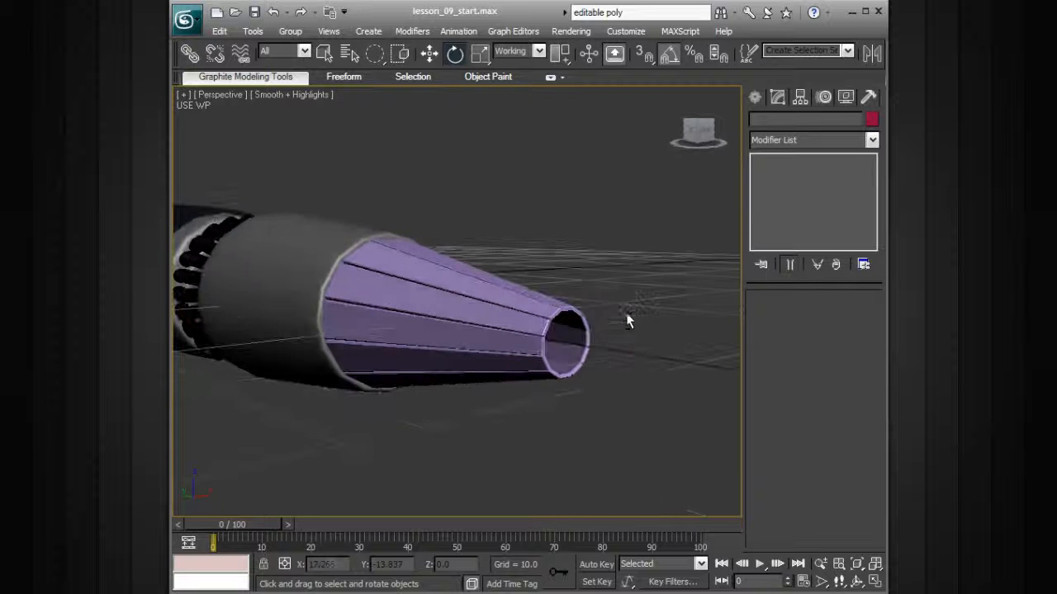
middle_click_drag(451, 274, 387, 251, "alt")
middle_click_drag(455, 271, 454, 206, "alt")
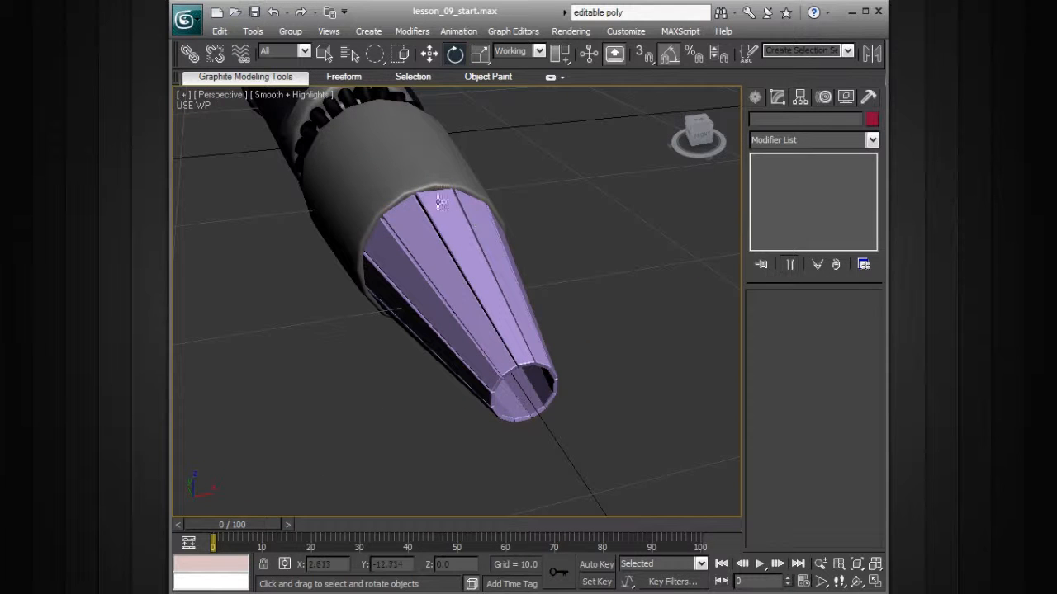
middle_click_drag(454, 197, 427, 183, "alt")
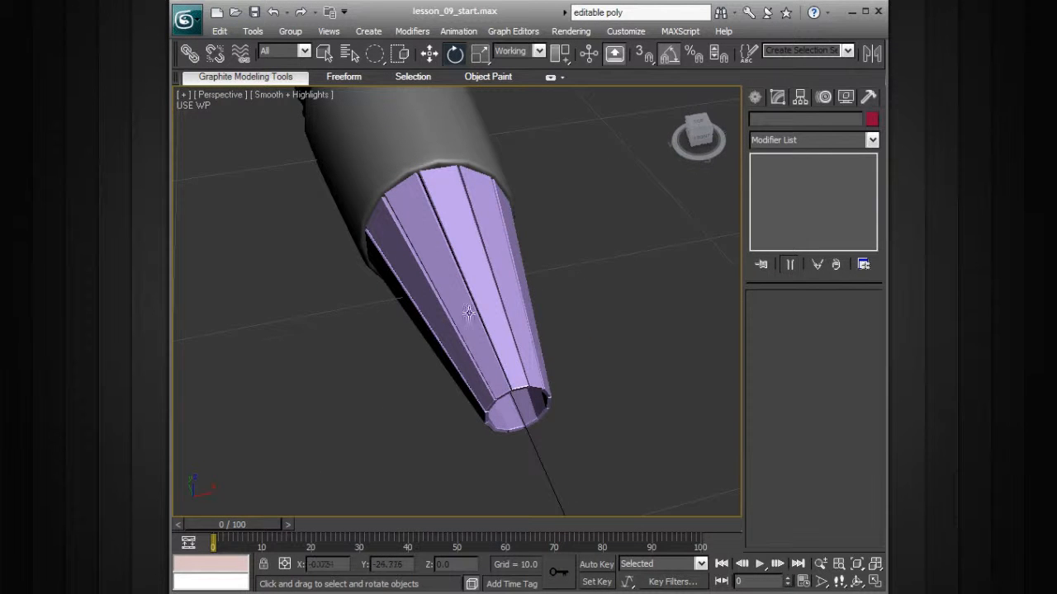
middle_click_drag(535, 364, 569, 321, "alt")
Step: Create a cone at the origin by keyboard entry with Radius 1, Radius 2 and Height all set to 1.0
left_click(756, 96)
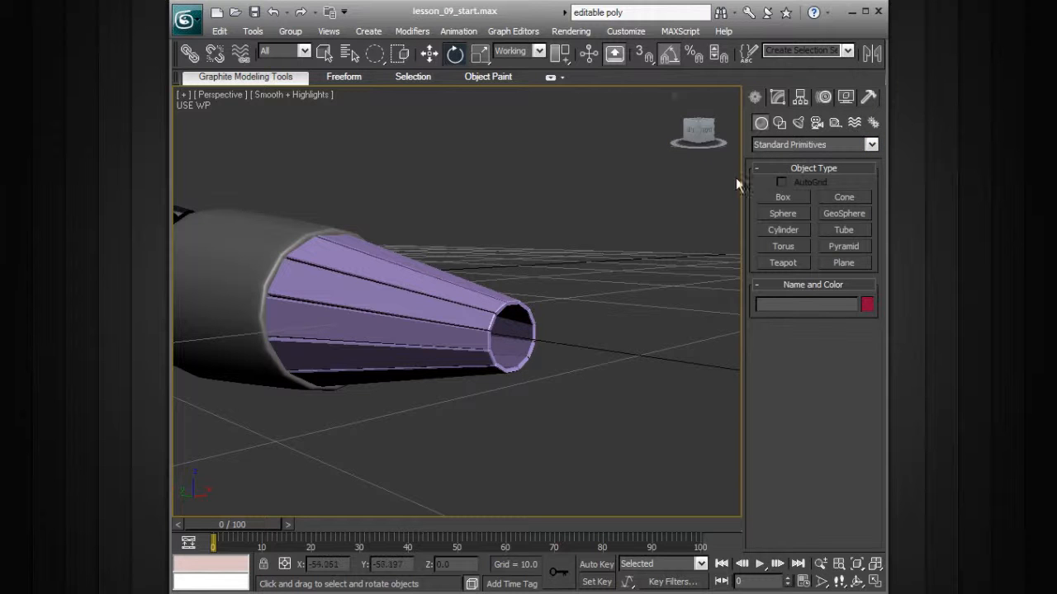
left_click(842, 197)
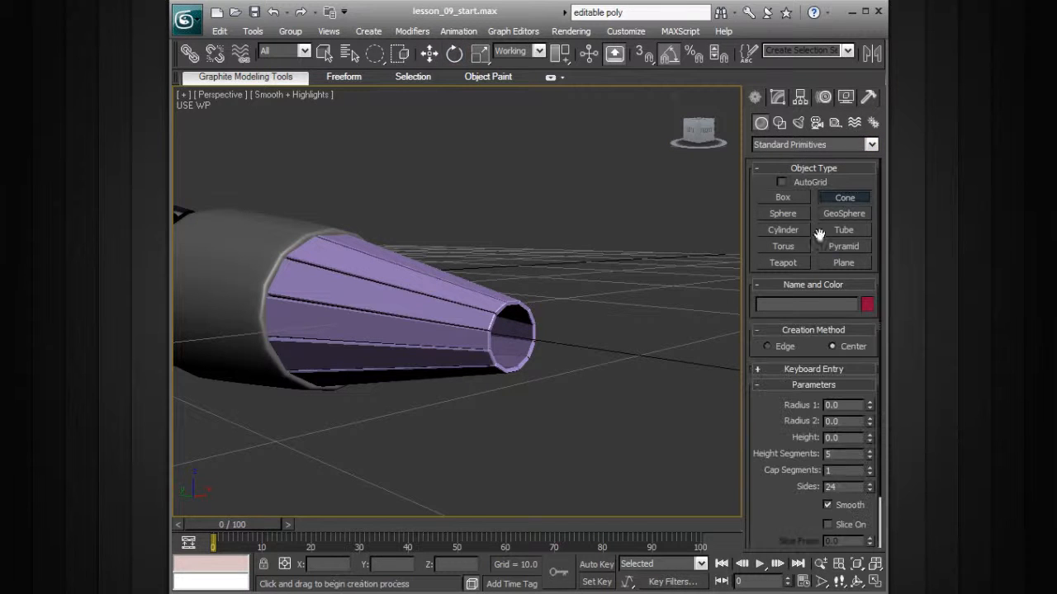
left_click(824, 369)
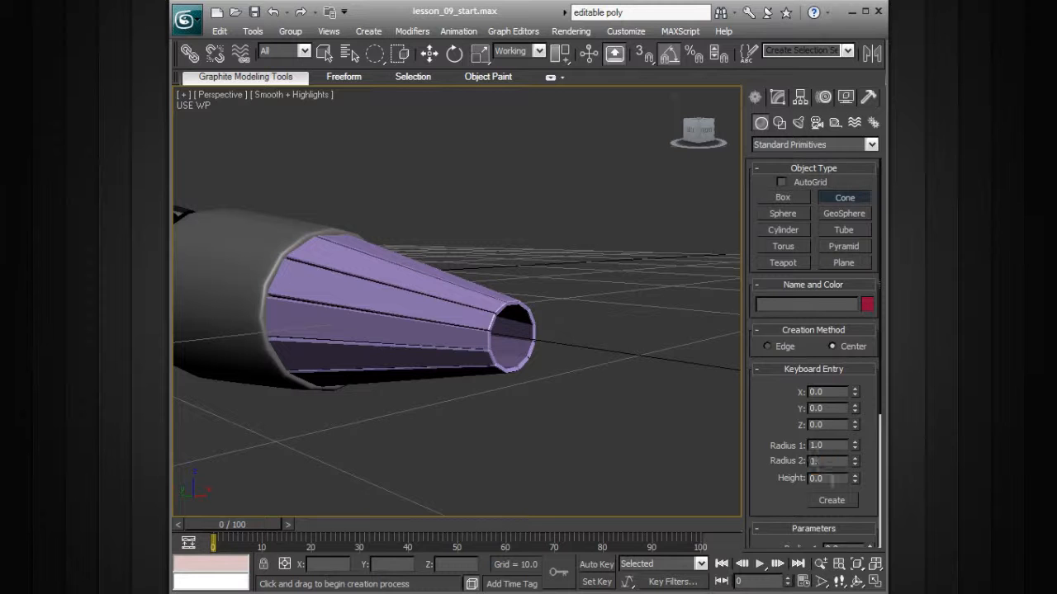
left_click(831, 500)
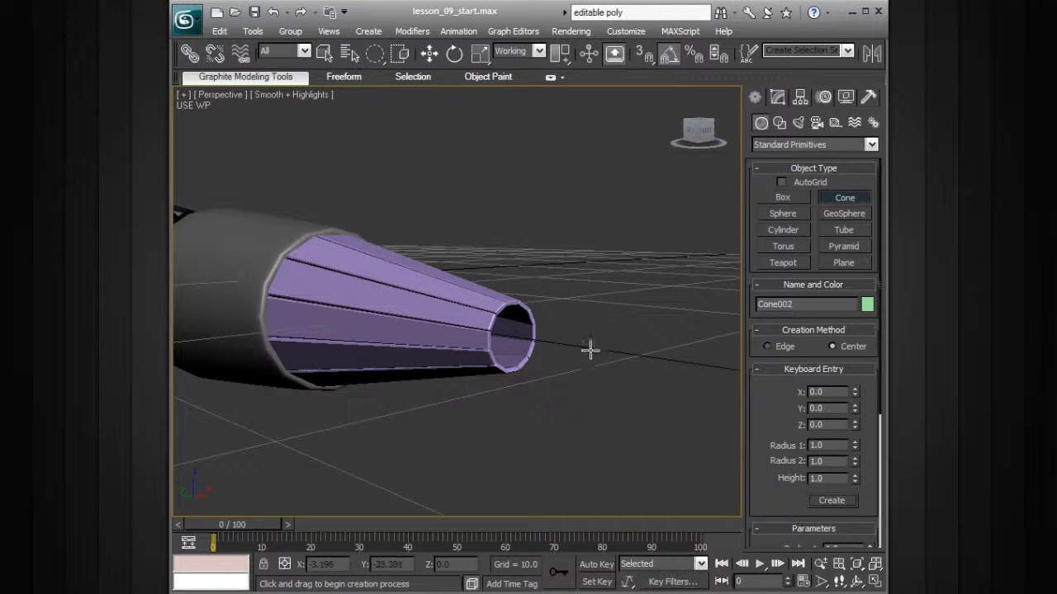
Step: Move the duplicate cone along Y out past the nozzle opening and delete it
middle_click_drag(589, 349, 580, 366, "alt")
key("w")
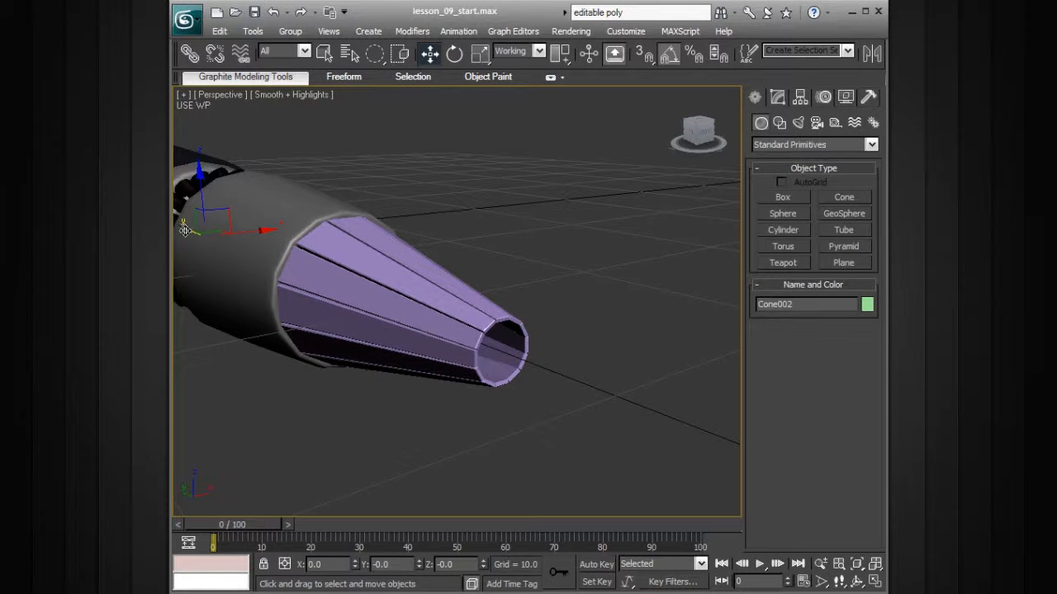
left_click_drag(184, 229, 294, 282)
middle_click_drag(387, 312, 362, 277, "alt")
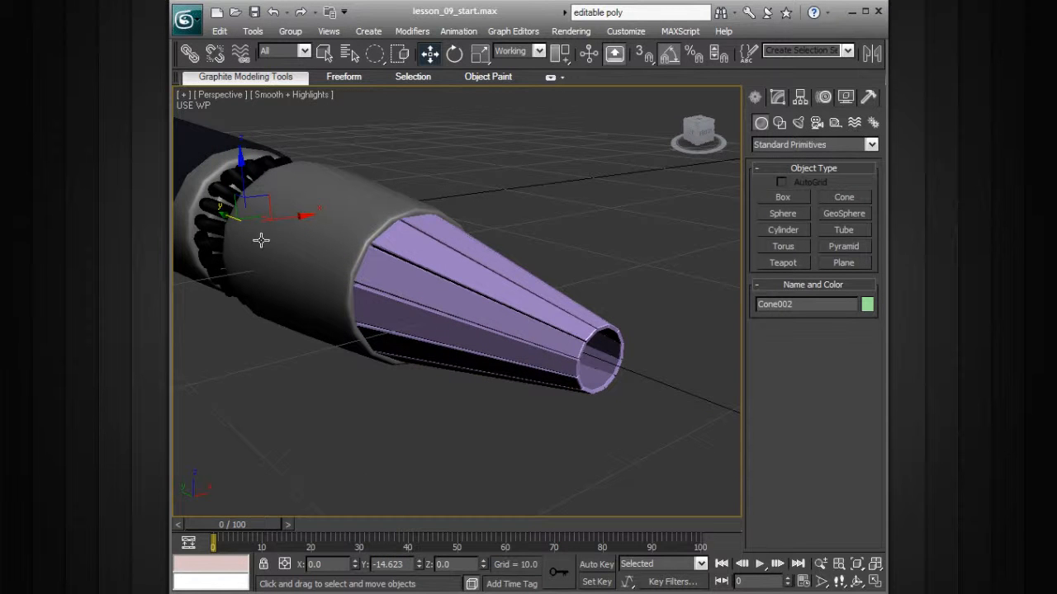
left_click_drag(221, 212, 353, 271)
middle_click_drag(522, 306, 463, 275, "alt")
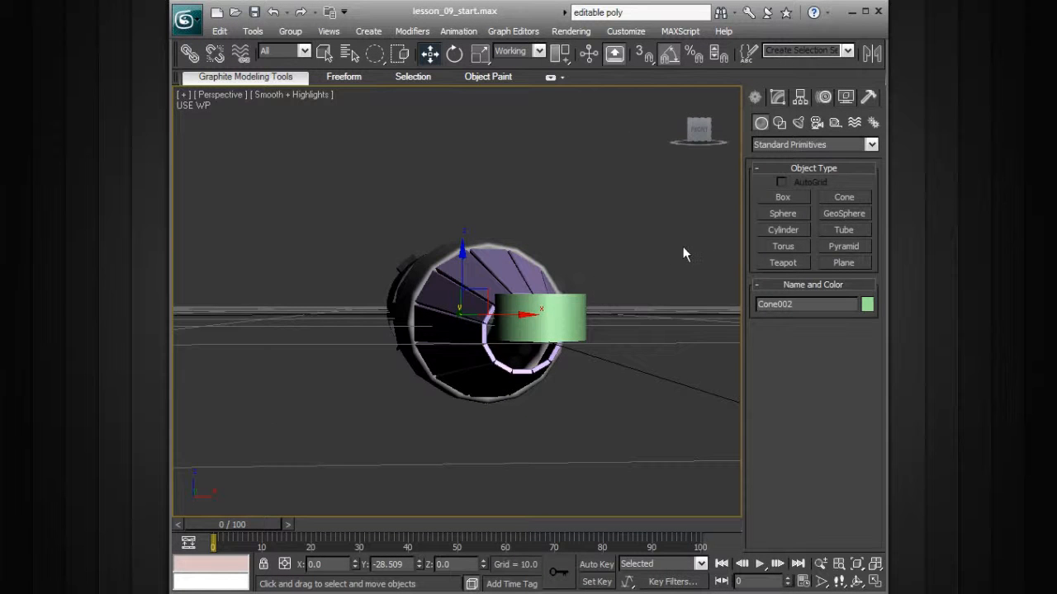
key("Delete")
Step: Select the remaining cone and move it along Y to about -29.4, beyond the nozzle's open end
middle_click_drag(601, 278, 578, 271, "alt")
left_click(515, 317)
middle_click_drag(536, 306, 599, 336, "alt")
middle_click_drag(301, 287, 270, 305, "alt")
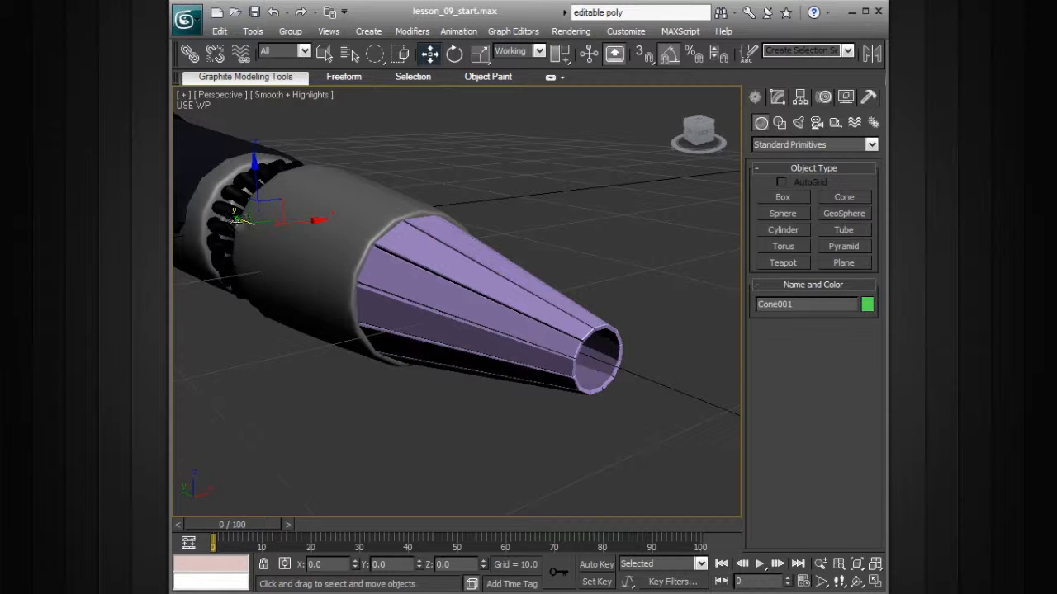
left_click_drag(236, 216, 421, 297)
middle_click_drag(421, 297, 459, 295, "alt")
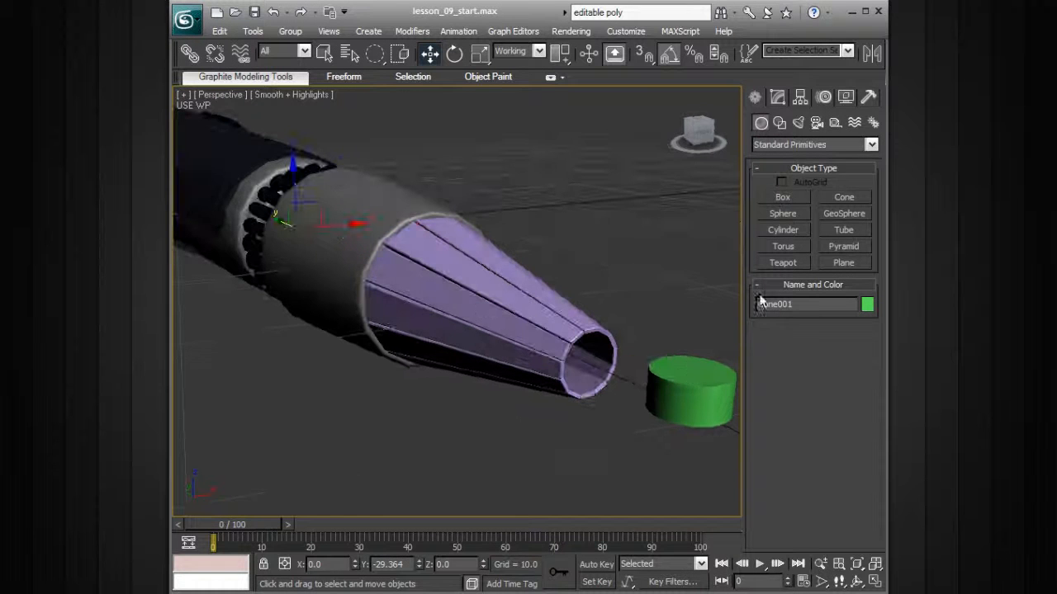
Step: Stop using the working pivot and move the cone along Y to about -28.8 using its own pivot
left_click(799, 98)
left_click(841, 437)
middle_click_drag(702, 404, 545, 390, "alt")
left_click_drag(535, 368, 518, 360)
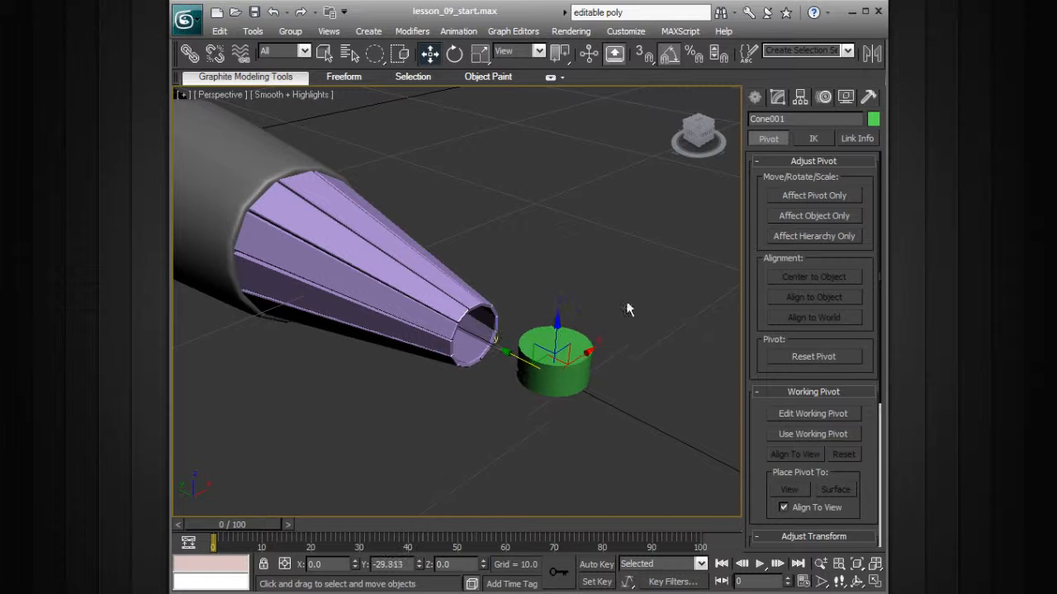
Step: Reduce the cone's Radius 2 to 0.0 so it ends in a point, keeping Radius 1 at 1.0
left_click(779, 98)
scroll(672, 340, "up", 4)
middle_click_drag(574, 343, 547, 316, "alt")
scroll(718, 326, "up", 4)
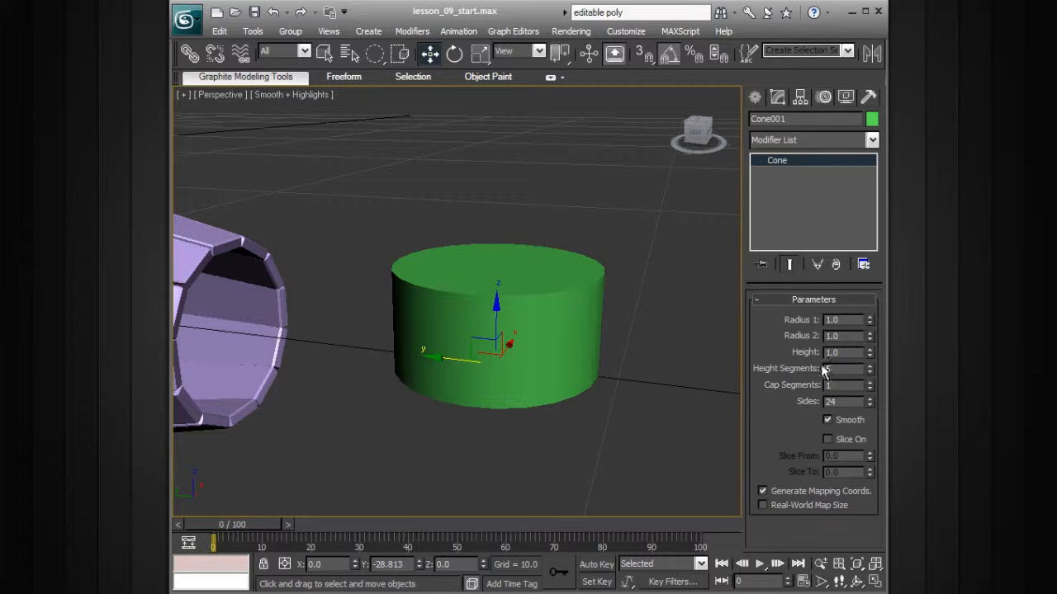
middle_click_drag(582, 350, 589, 345, "alt")
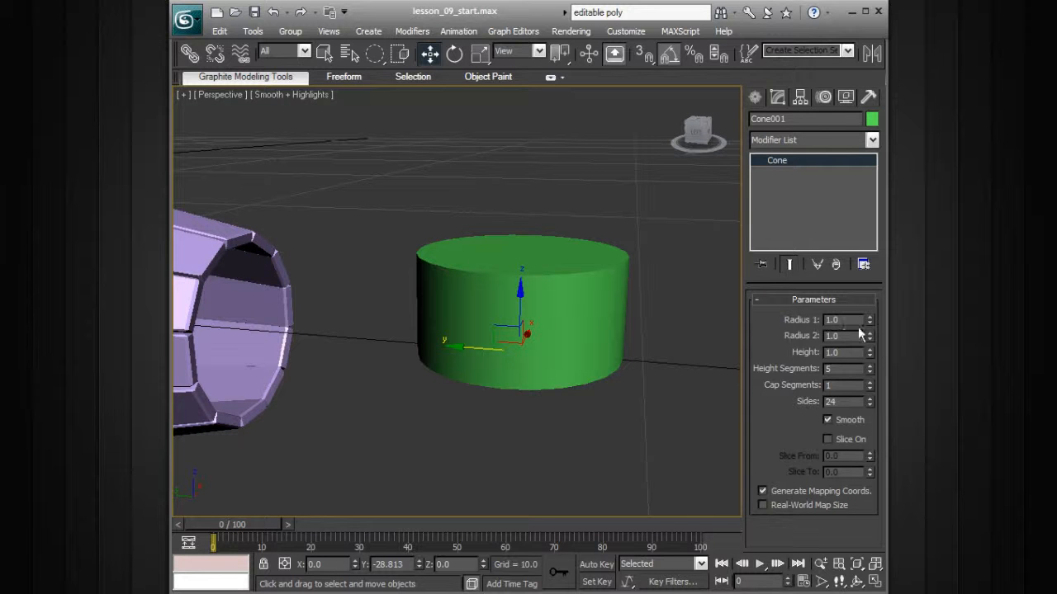
left_click_drag(871, 324, 865, 417)
key("ctrl+z")
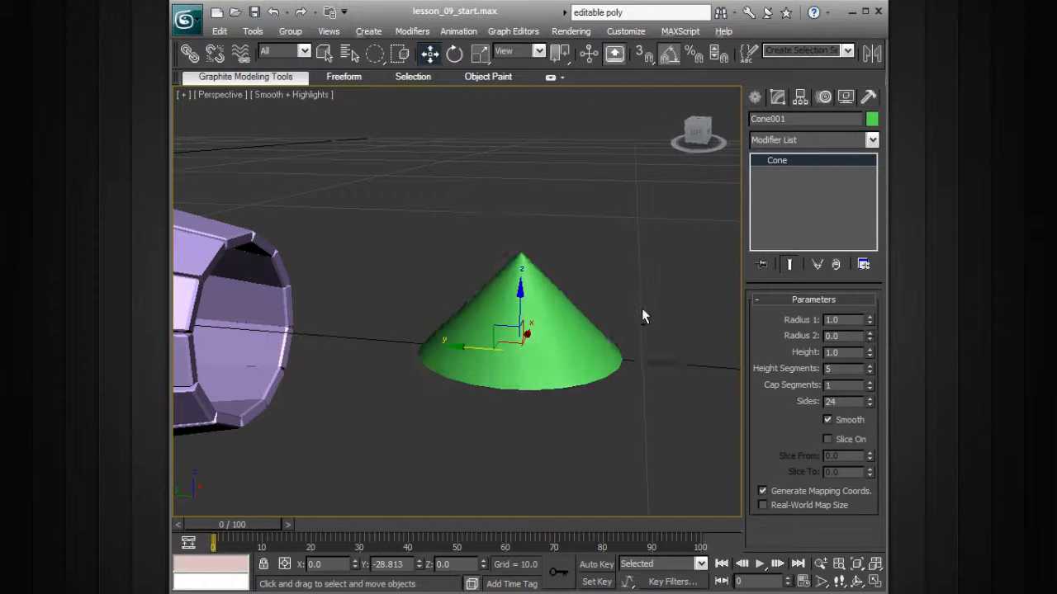
Step: Rotate the cone 90 degrees about X so it points away from the nozzle, and set its height to 3.1
middle_click_drag(658, 316, 644, 315, "alt")
key("e")
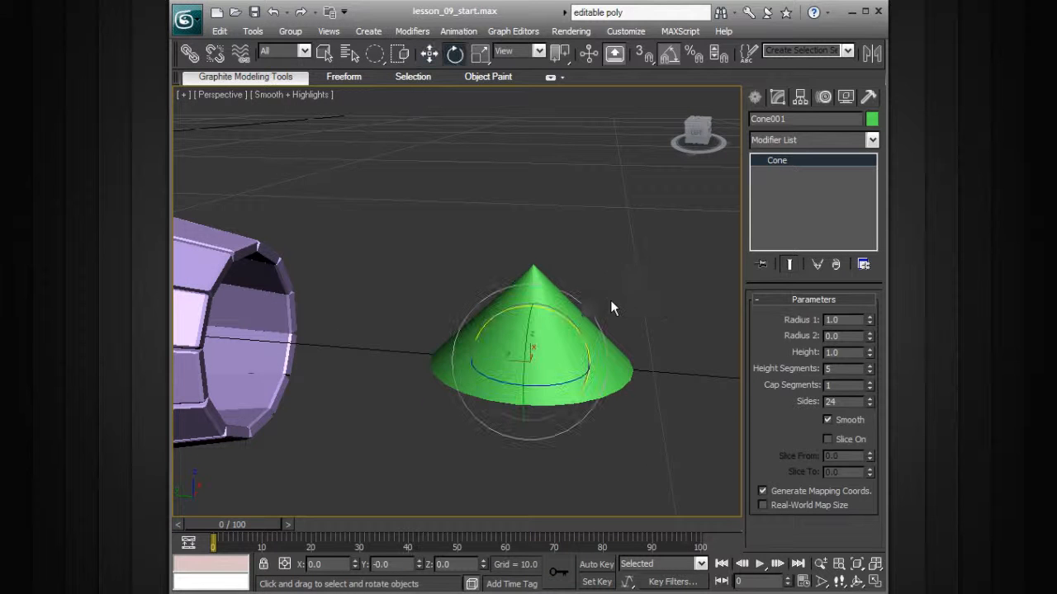
left_click_drag(554, 313, 592, 386)
left_click_drag(869, 352, 869, 297)
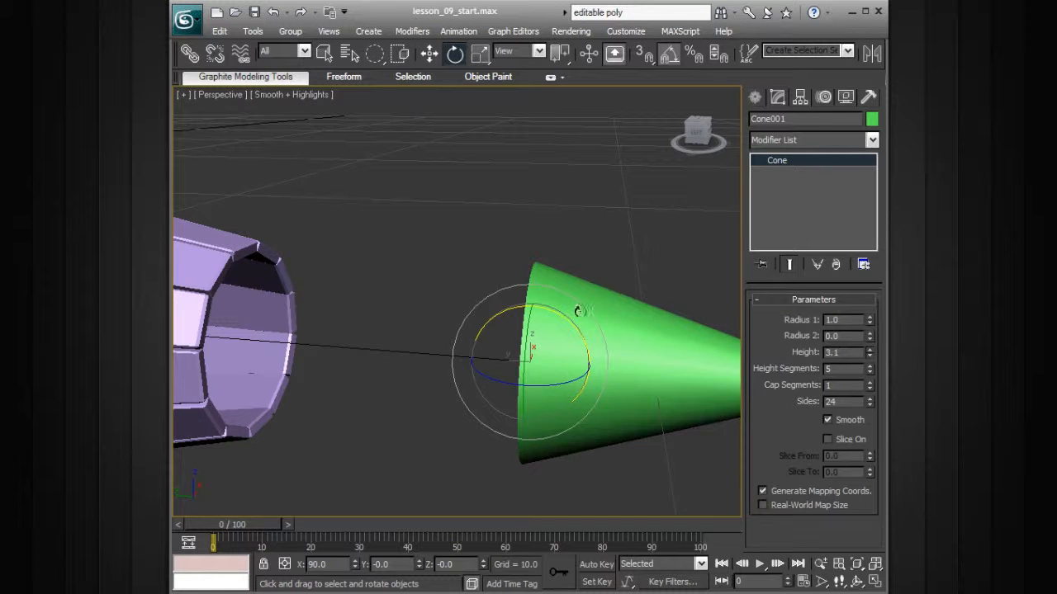
Step: Move the cone along Y to about -23.6 so its base sits inside the nozzle opening
scroll(578, 311, "down", 3)
key("w")
left_click_drag(443, 338, 181, 299)
middle_click_drag(368, 329, 498, 341, "alt")
Step: In the Top view, move the cone along Y to about -15.75, near the wide end of the petals
key("alt+w")
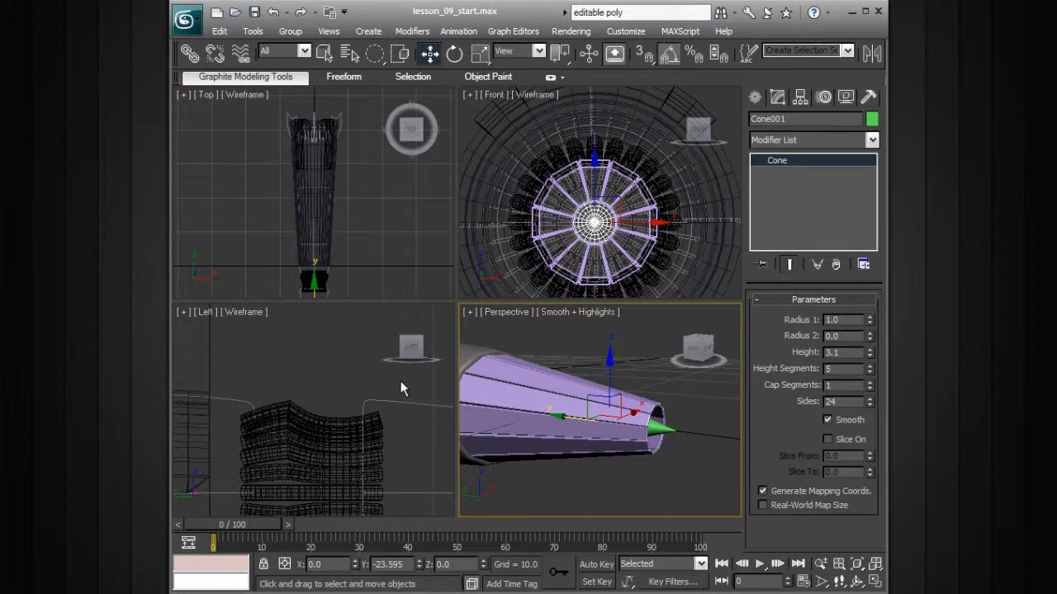
middle_click_drag(340, 366, 341, 322)
middle_click_drag(377, 227, 377, 164)
scroll(377, 163, "up", 2)
middle_click_drag(352, 223, 357, 147)
scroll(358, 170, "up", 2)
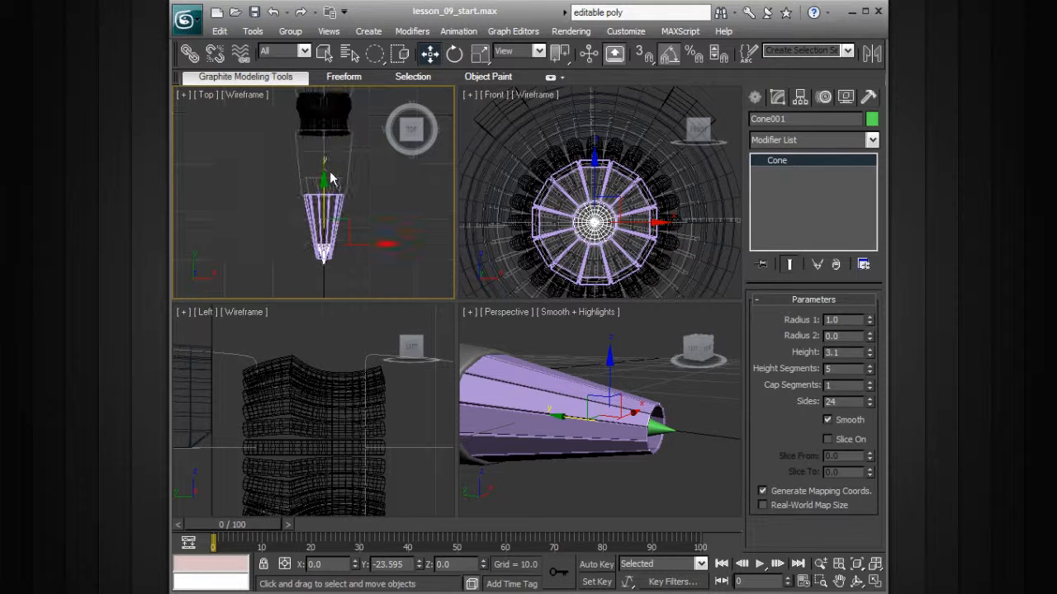
mouse_move(322, 176)
left_mouse_down()
mouse_move(322, 134)
mouse_move(320, 189)
left_mouse_up()
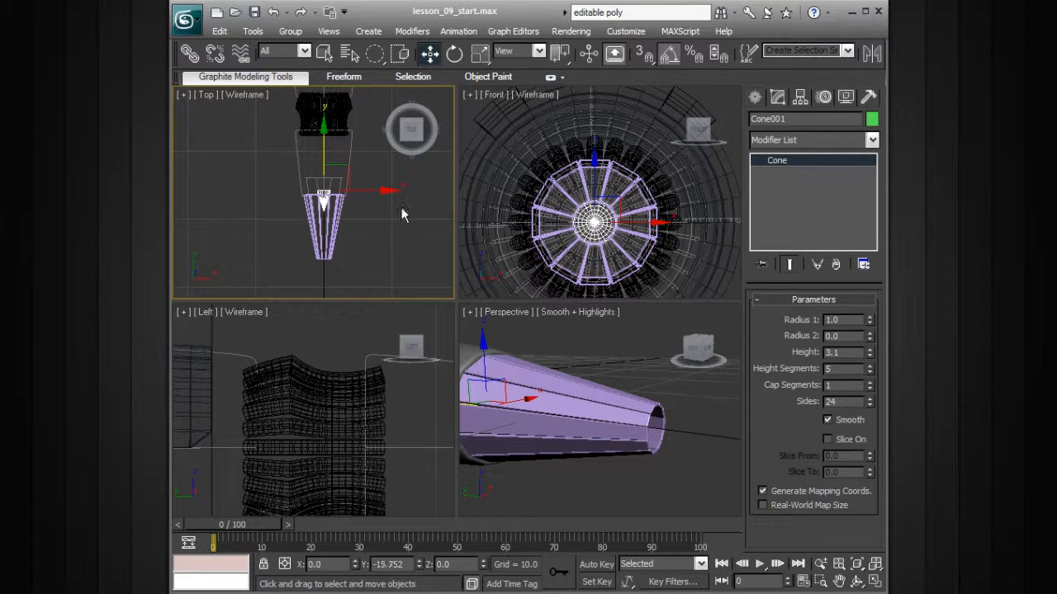
Step: Increase the cone's height to 14.074 and its Radius 1 to 1.82 so it extends through the nozzle
scroll(402, 207, "up", 2)
key("alt+w")
middle_click_drag(629, 397, 582, 308)
left_click_drag(870, 355, 805, 76)
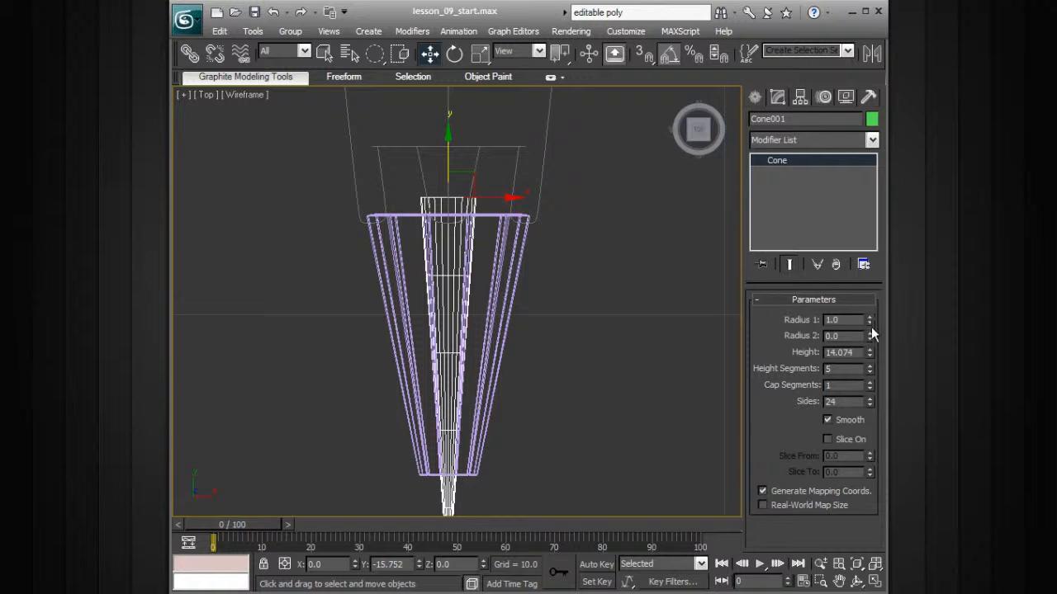
left_click_drag(869, 320, 863, 261)
middle_click_drag(644, 345, 613, 226)
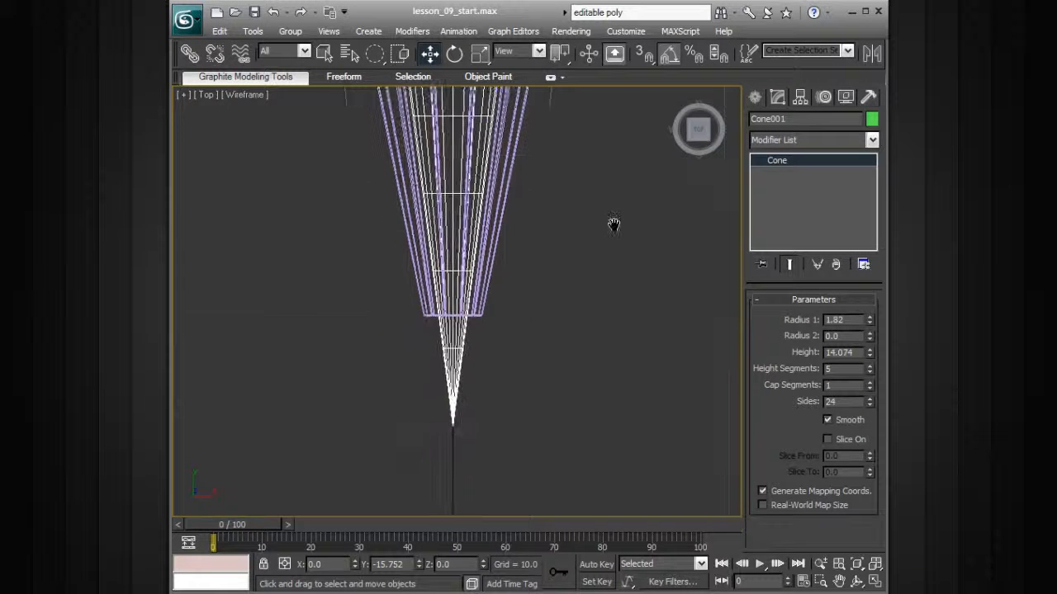
key("alt+w")
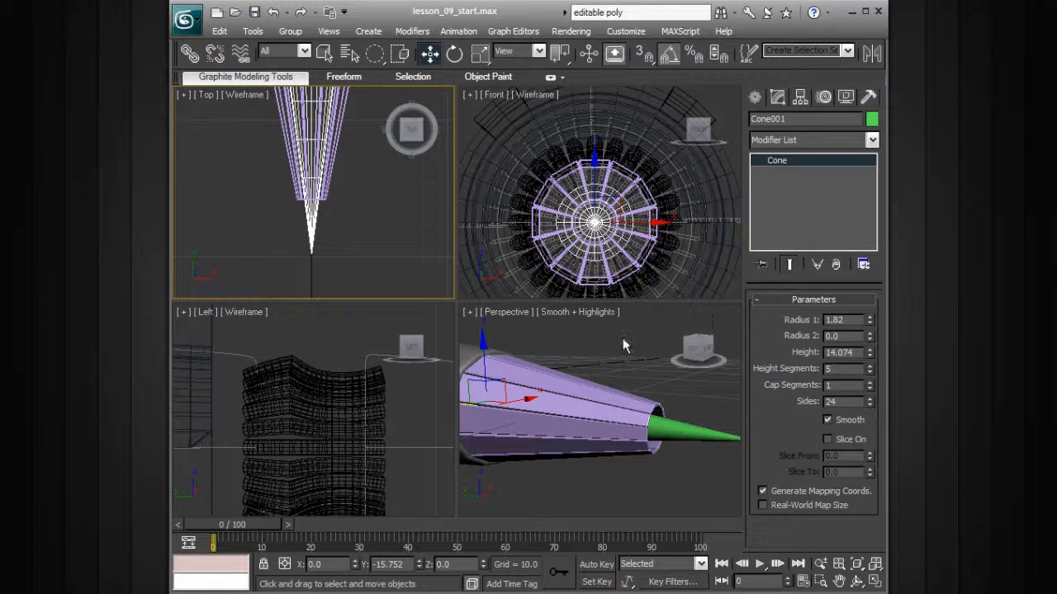
Step: In the Perspective view, reselect the cone and set its Radius 1 to 2.785 and height to 12.526
left_click(652, 313)
key("alt+w")
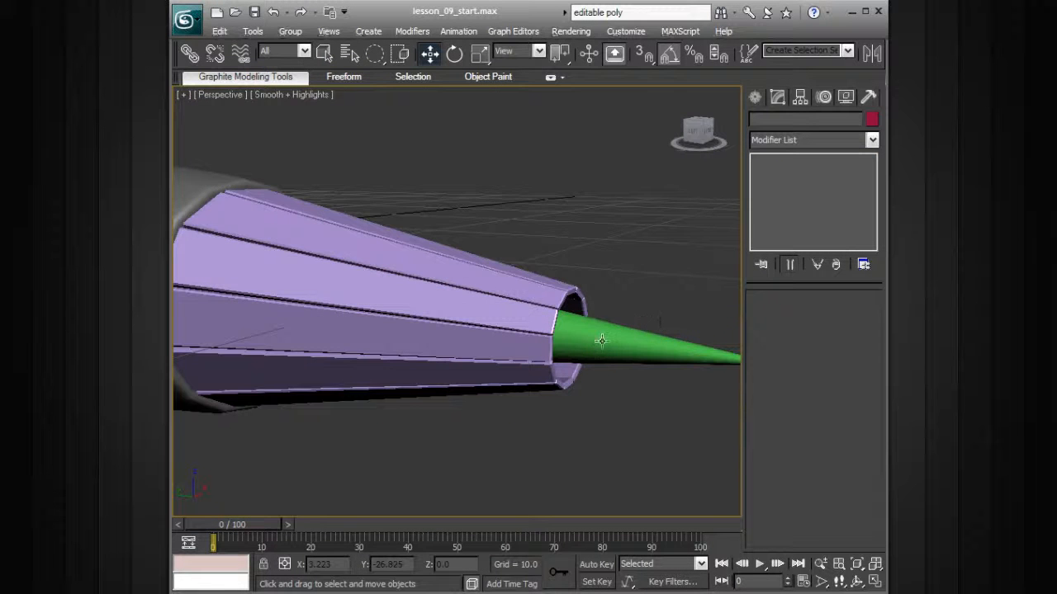
scroll(601, 341, "down", 6)
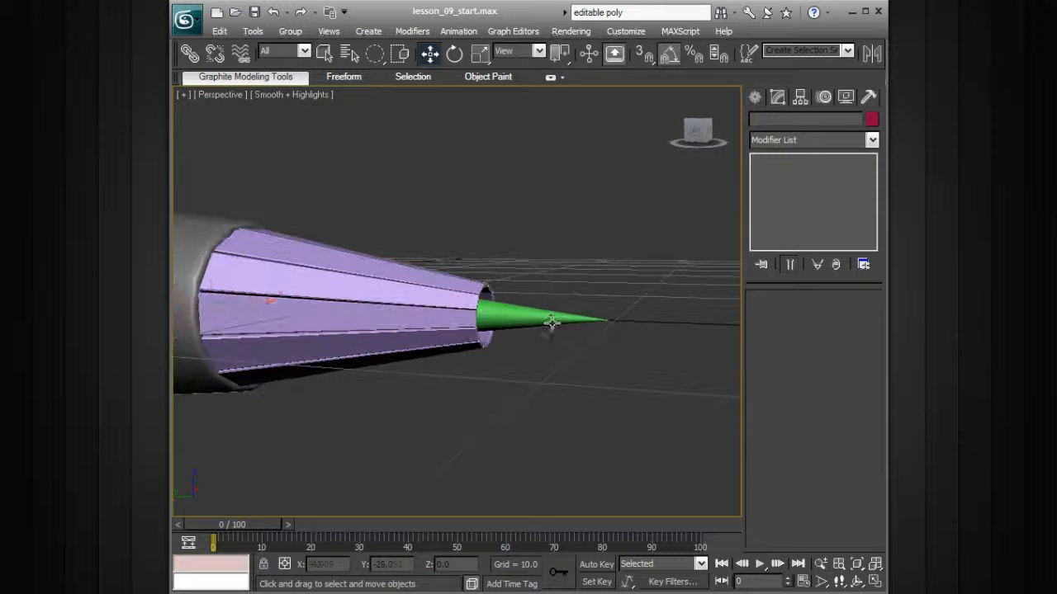
left_click(553, 322)
left_click_drag(869, 319, 870, 276)
left_click_drag(869, 349, 870, 360)
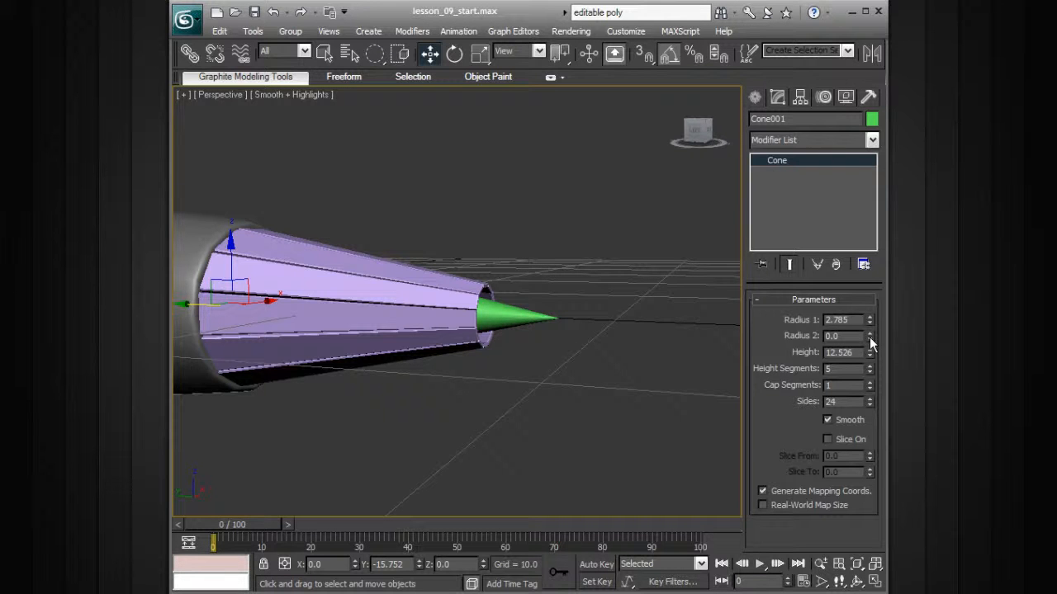
Step: Blunt the cone's tip by setting Radius 2 to 0.06
mouse_move(870, 336)
left_mouse_down()
mouse_move(870, 319)
mouse_move(869, 328)
left_mouse_up()
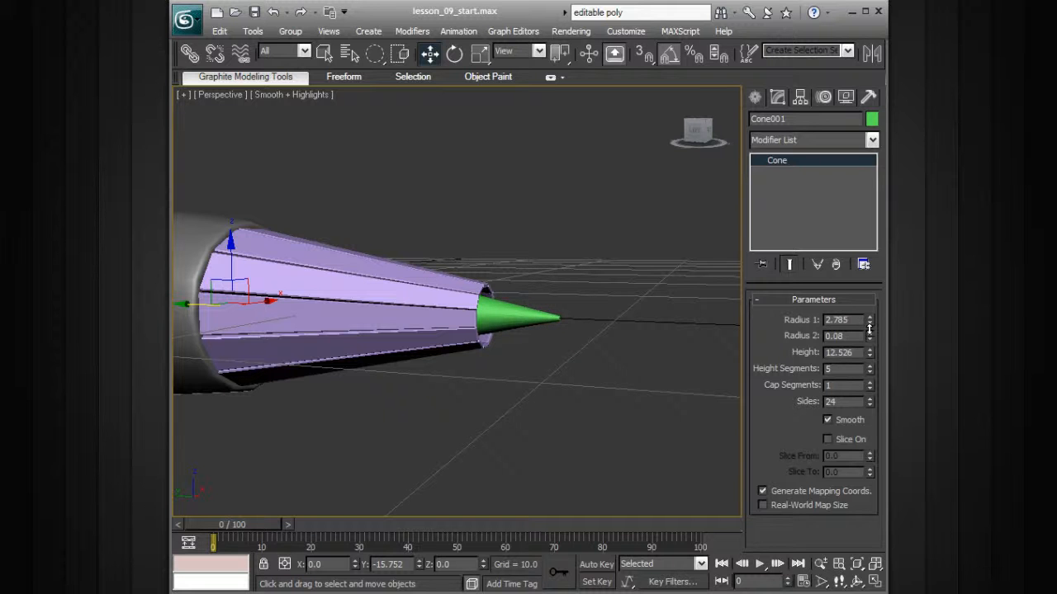
middle_click_drag(668, 366, 494, 321, "alt")
scroll(630, 345, "up", 3)
scroll(632, 339, "up", 3)
scroll(647, 350, "up", 3)
Step: Try two cap segments on the cone with shaded edged faces displayed, and return to one cap segment
left_click(869, 381)
key("F3")
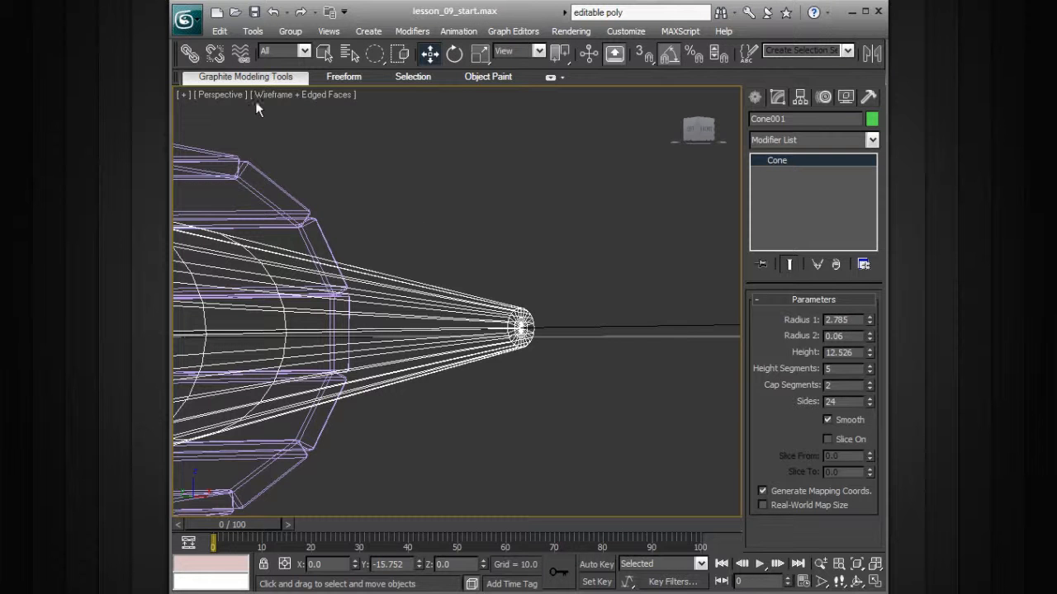
left_click(280, 94)
left_click(305, 106)
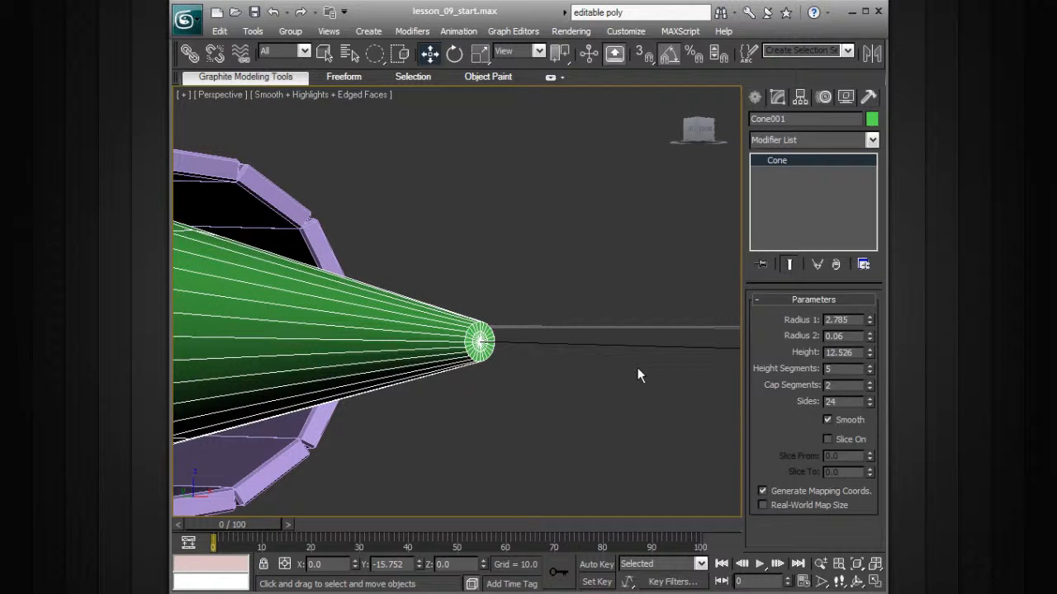
left_click(870, 388)
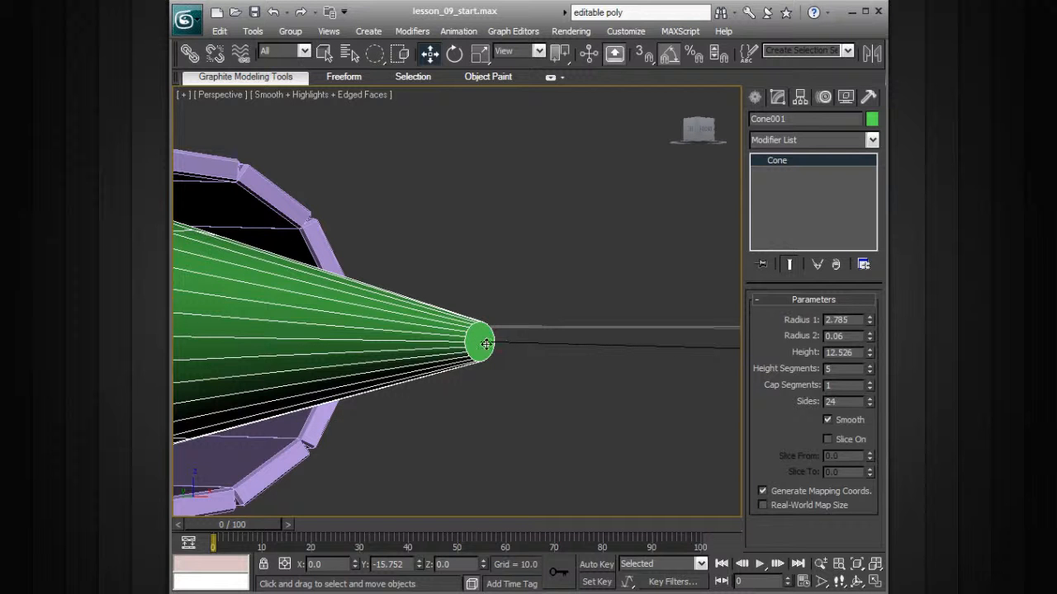
Step: Reduce the cone's number of sides to 18
middle_click_drag(602, 368, 705, 351)
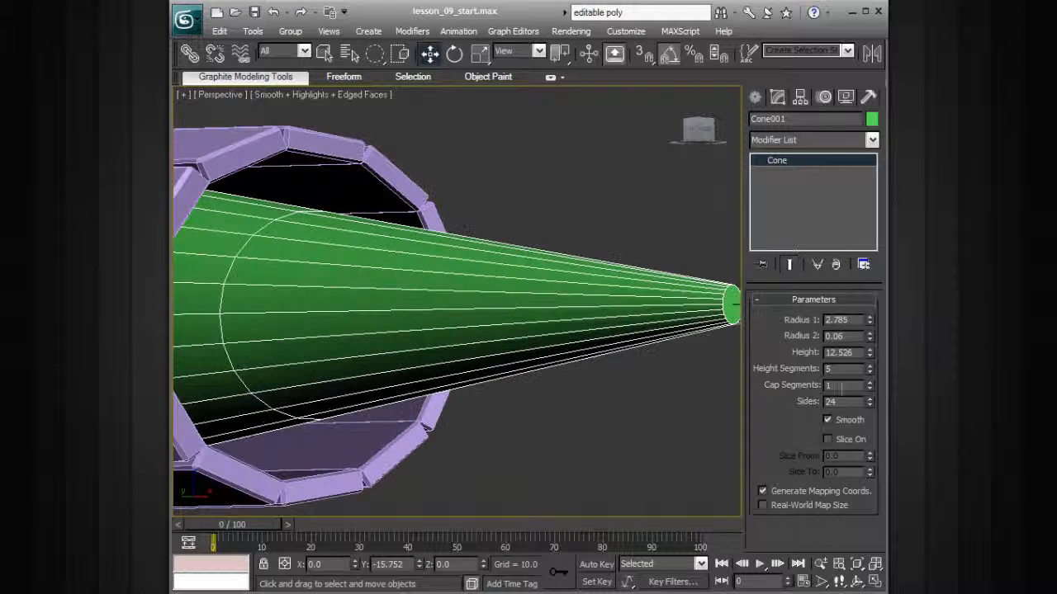
left_click(871, 404)
left_click(871, 404)
left_click(871, 404)
left_click(871, 404)
left_click(871, 404)
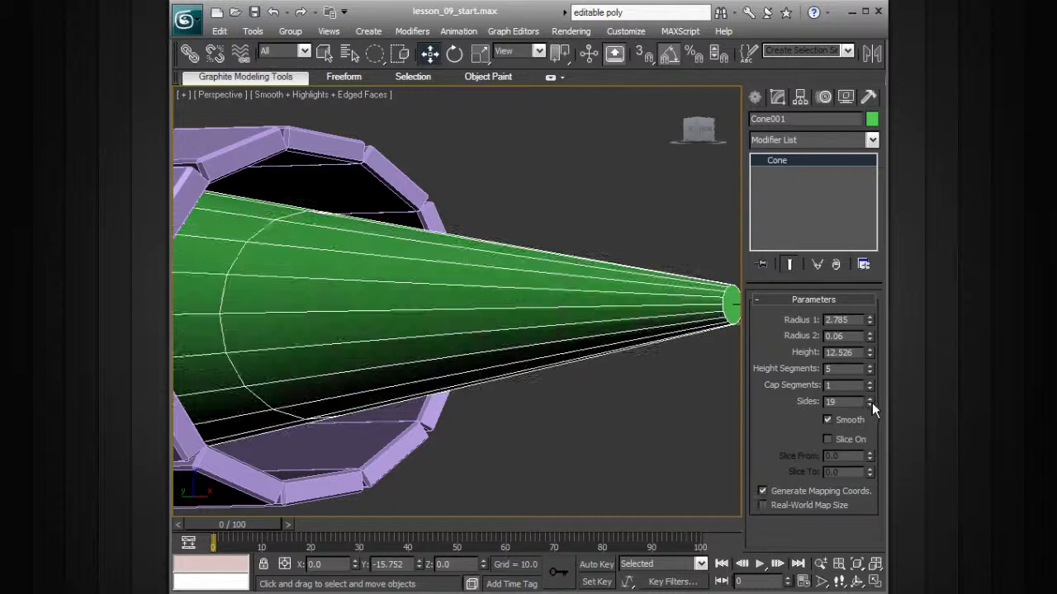
left_click(870, 403)
scroll(628, 388, "down", 2)
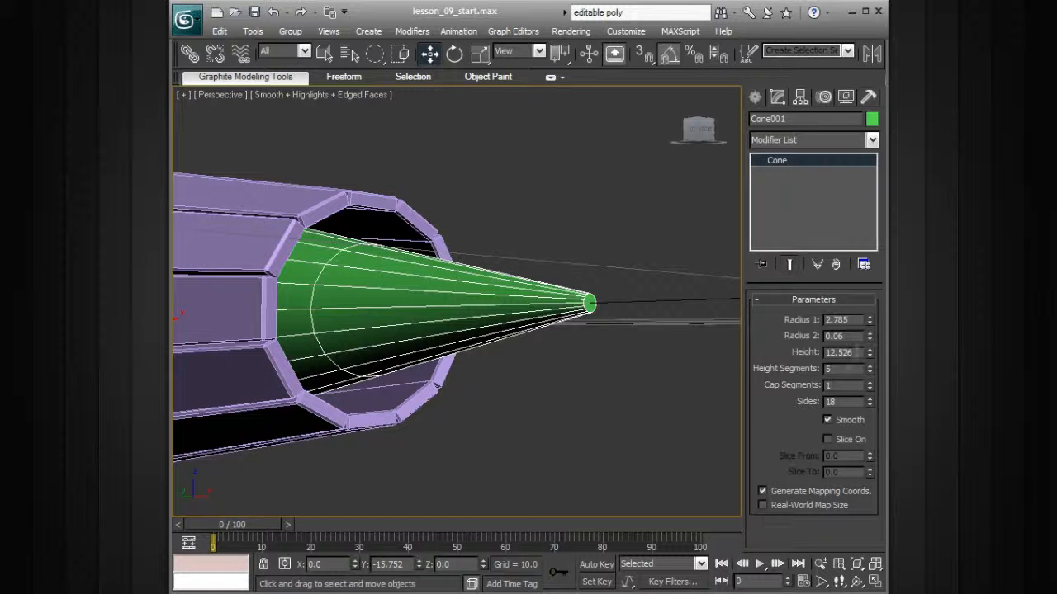
Step: Set the cone's Radius 2 to 0.0 for a sharp tip and turn off the edged-faces display
mouse_move(869, 338)
left_mouse_down()
mouse_move(870, 329)
mouse_move(869, 351)
left_mouse_up()
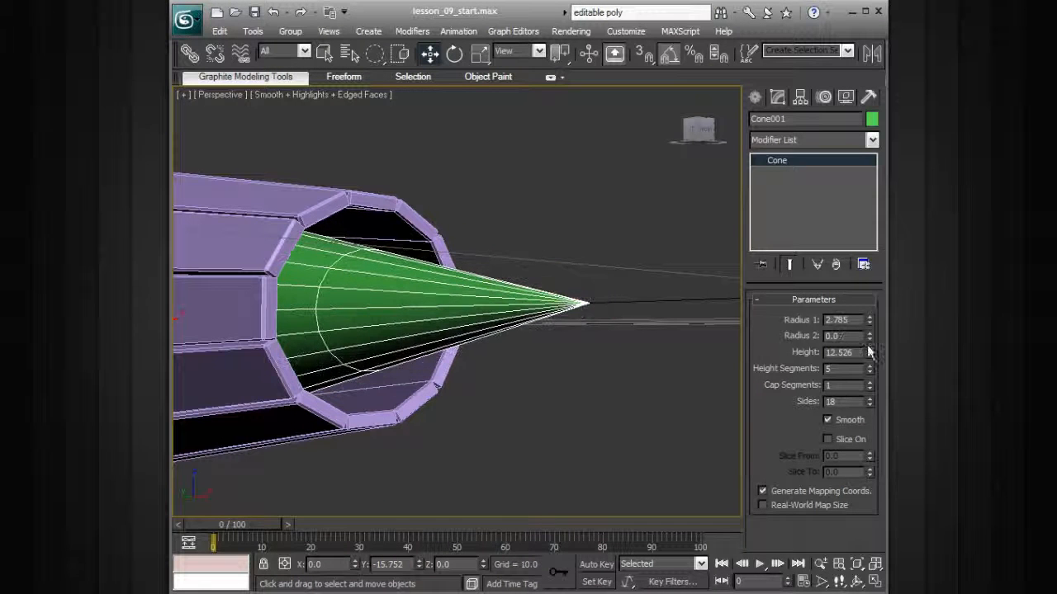
left_click(640, 279)
middle_click_drag(621, 271, 562, 318, "alt")
key("F4")
left_click(630, 311)
mouse_move(630, 311)
middle_mouse_down()
mouse_move(651, 315)
mouse_move(587, 307)
mouse_move(614, 320)
middle_mouse_up()
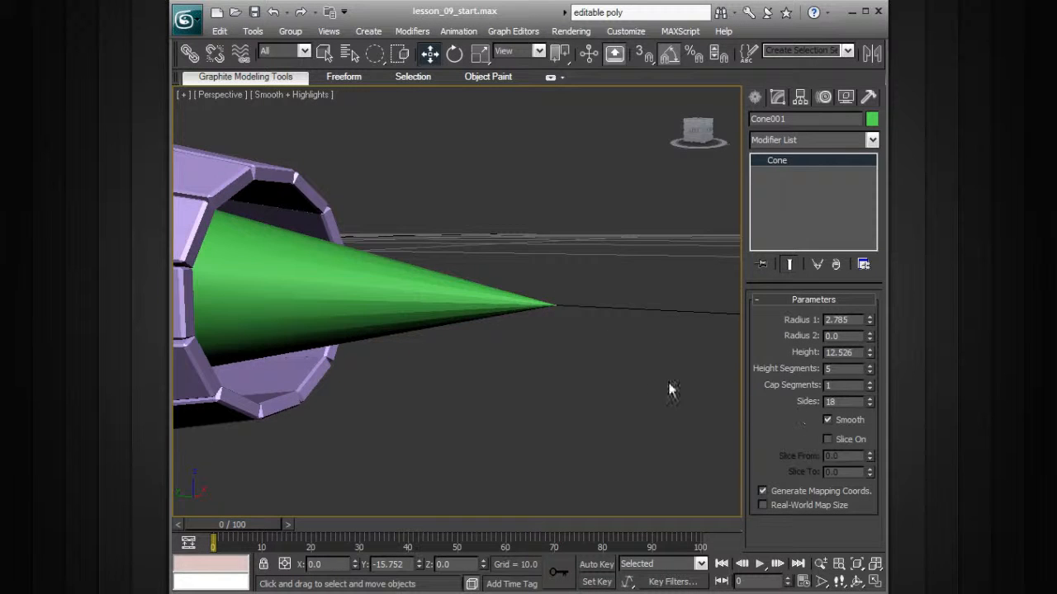
Step: Examine the whole engine from the cone tip back to the front fan from several angles
middle_click_drag(677, 393, 651, 356, "alt")
scroll(649, 354, "down", 3)
middle_click_drag(559, 375, 641, 337)
mouse_move(641, 338)
middle_mouse_down("alt")
mouse_move(571, 338)
mouse_move(641, 333)
middle_mouse_up("alt")
scroll(571, 336, "down", 2)
scroll(641, 333, "down", 2)
scroll(640, 331, "down", 1)
middle_click_drag(513, 350, 635, 312)
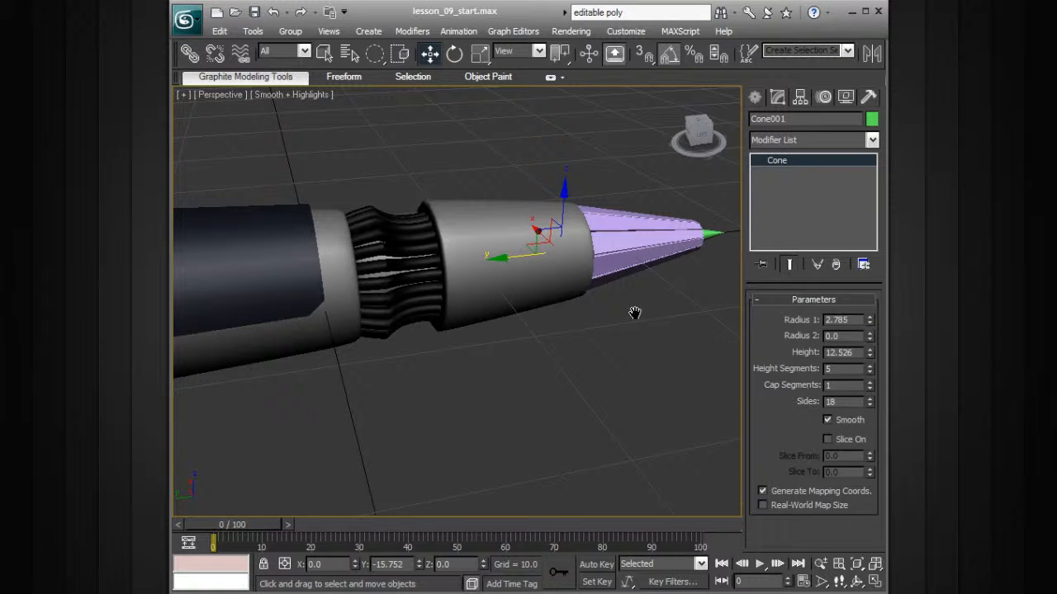
middle_click_drag(491, 312, 500, 302, "alt")
middle_click_drag(431, 323, 733, 281)
scroll(474, 330, "down", 2)
middle_click_drag(381, 366, 504, 322, "alt")
scroll(506, 329, "down", 3)
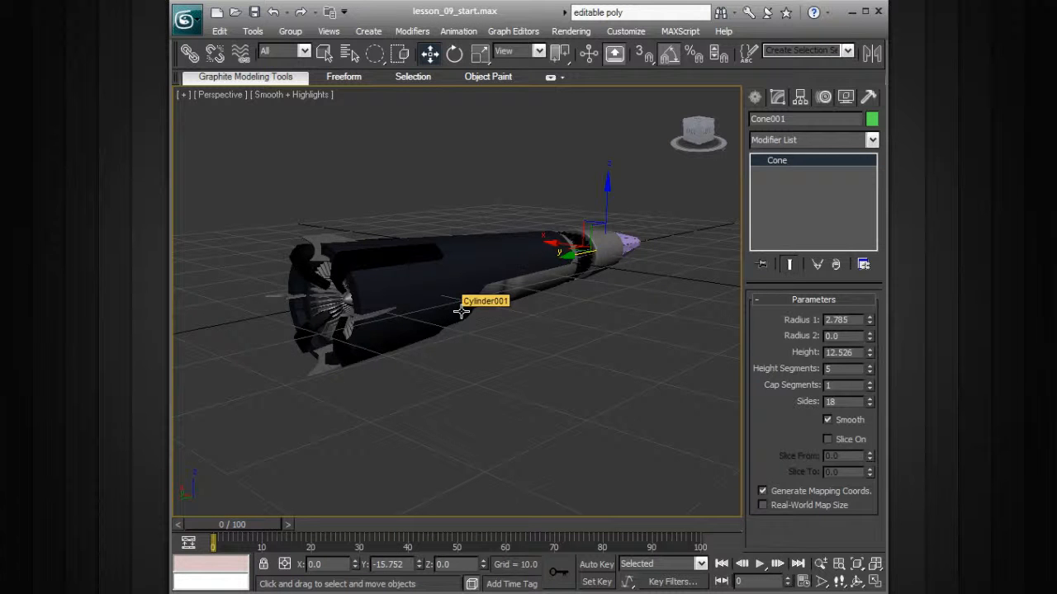
middle_click_drag(458, 288, 567, 318, "alt")
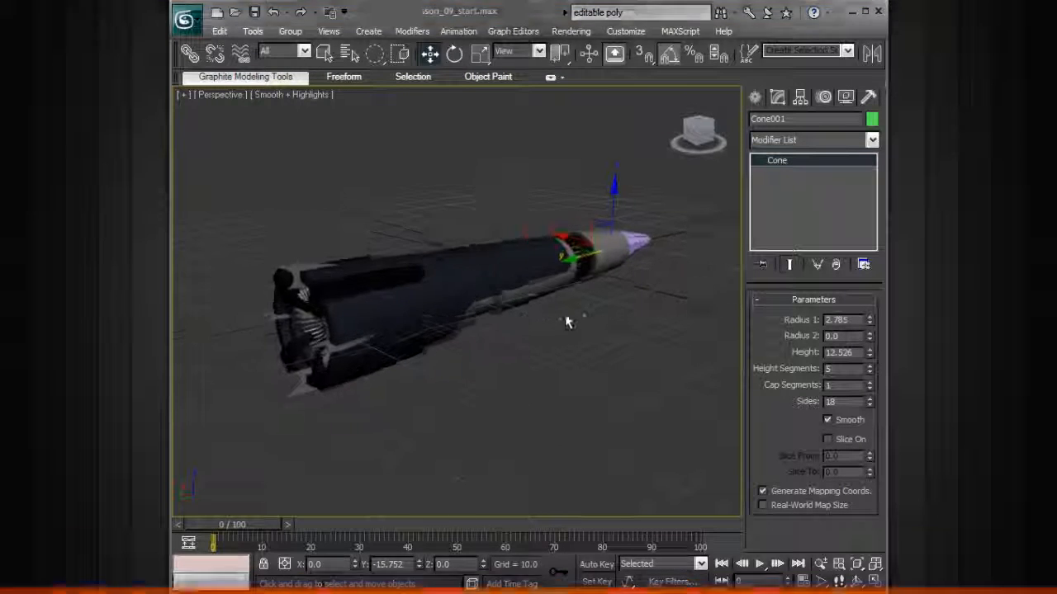